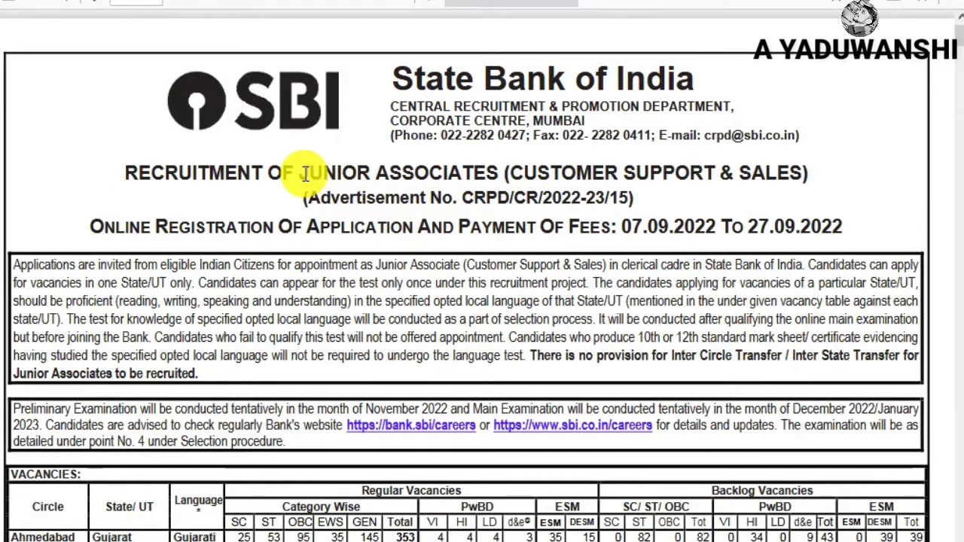
Open the new registration form for the Junior Associates (Customer Support & Sales) recruitment.
drag(299, 174, 550, 181)
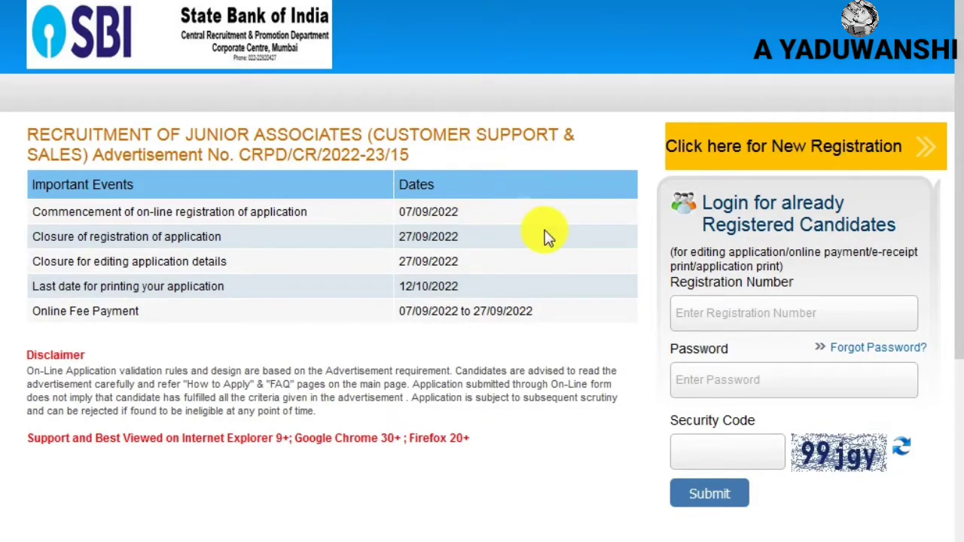
click(786, 156)
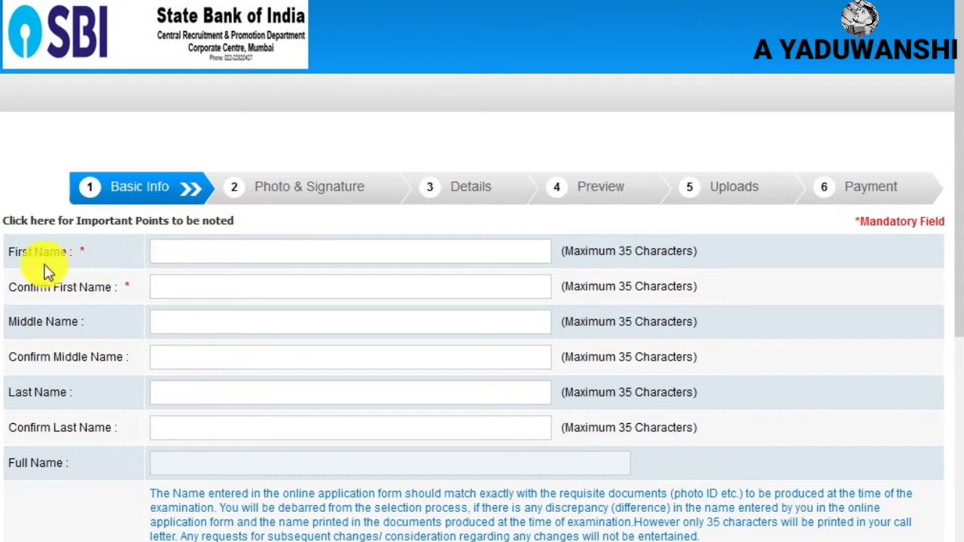
Examine the name, mobile number, e-mail and security code fields of the Basic Info form, including the available e-mail domains.
drag(8, 258, 102, 260)
click(267, 257)
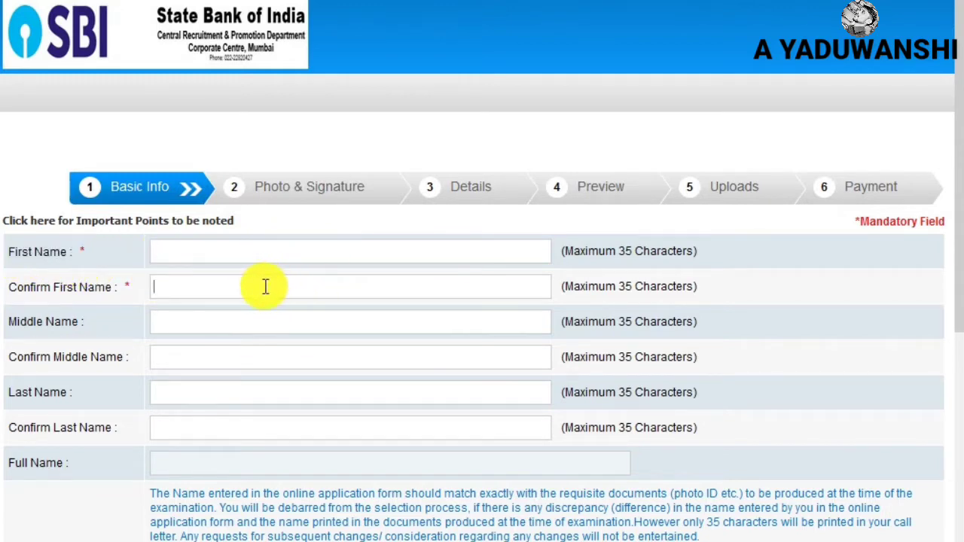
click(233, 324)
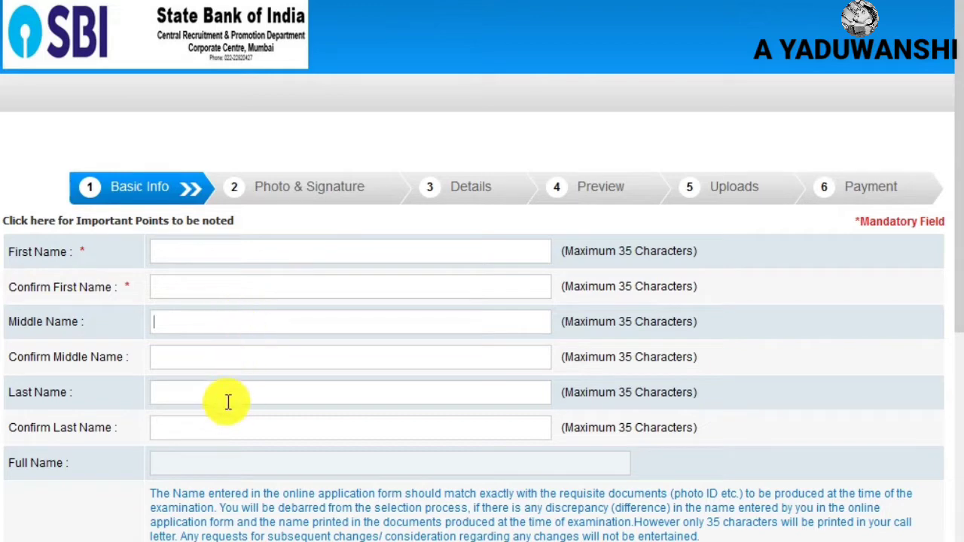
scroll(275, 367, down, 4)
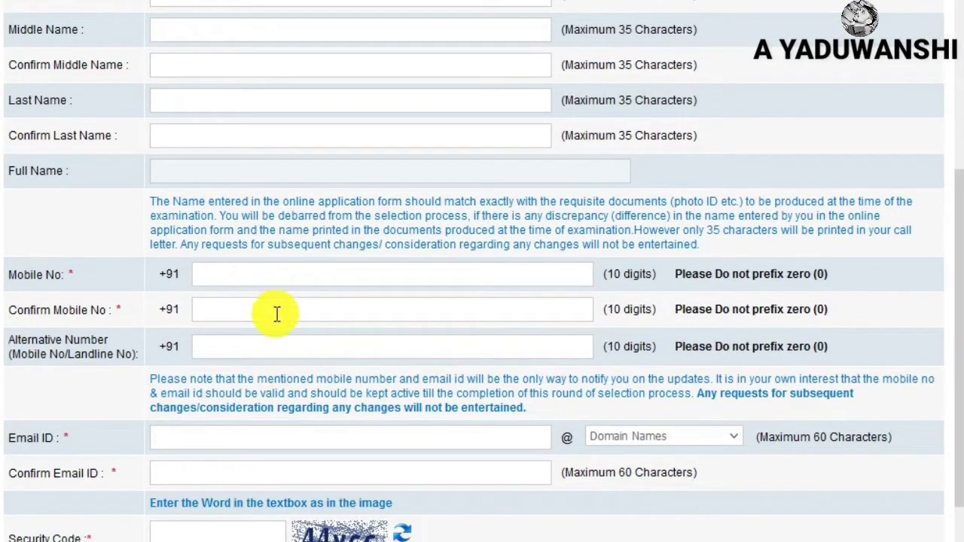
scroll(286, 314, down, 2)
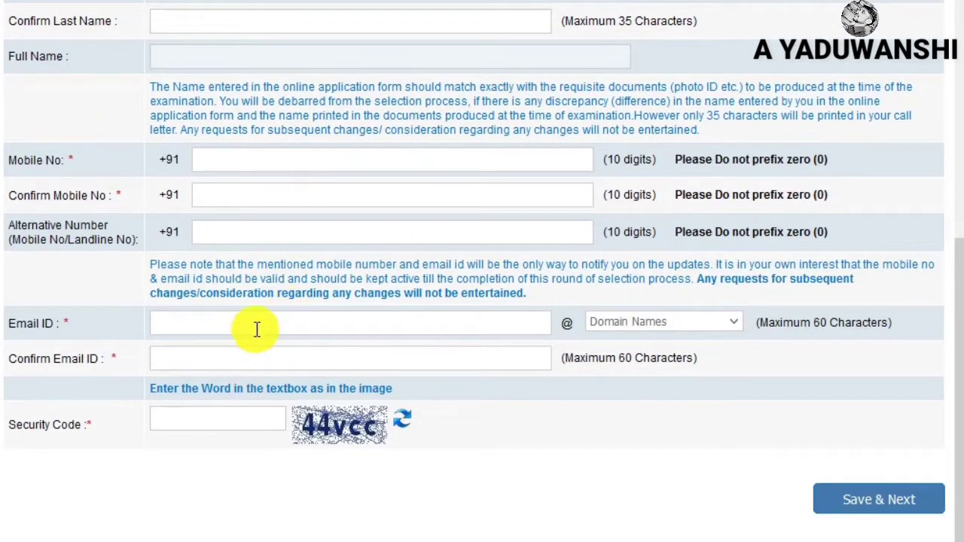
click(259, 319)
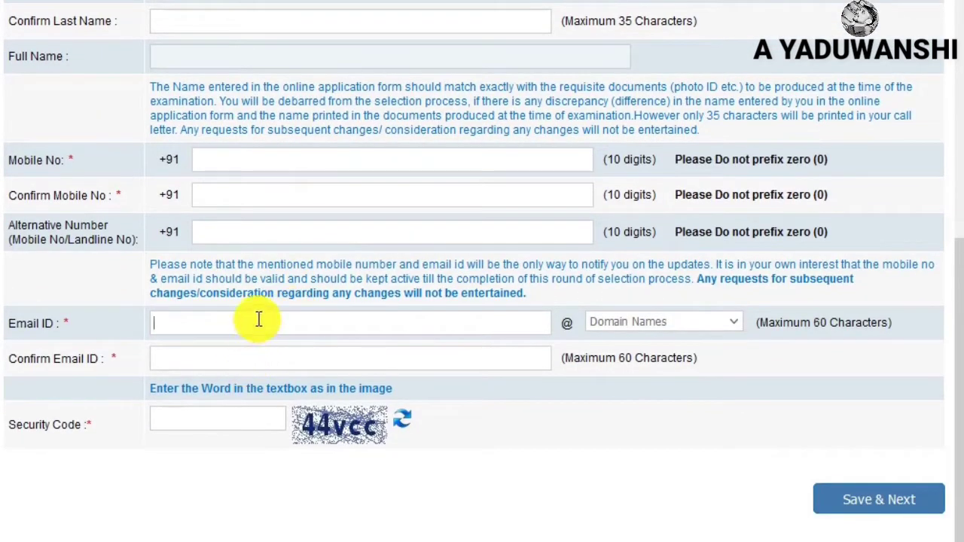
click(663, 332)
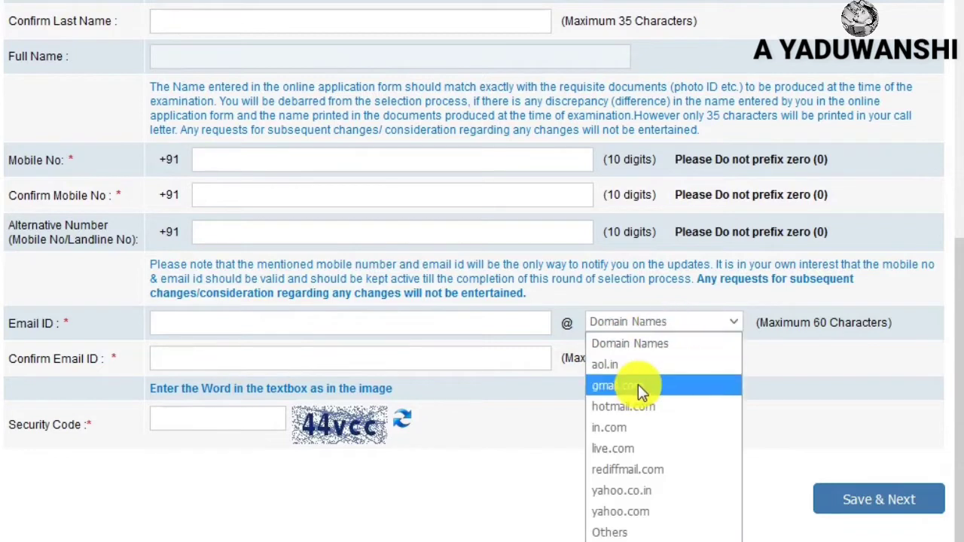
click(355, 356)
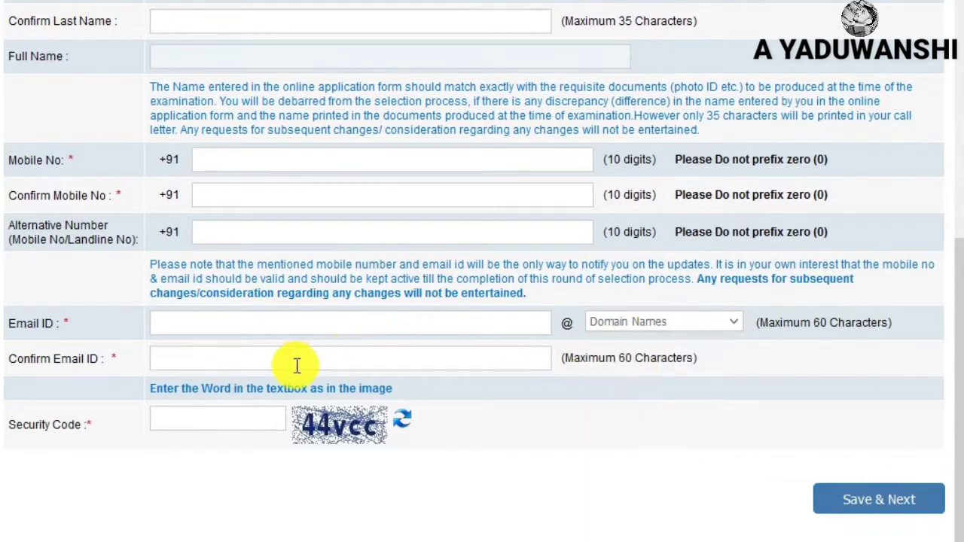
click(247, 418)
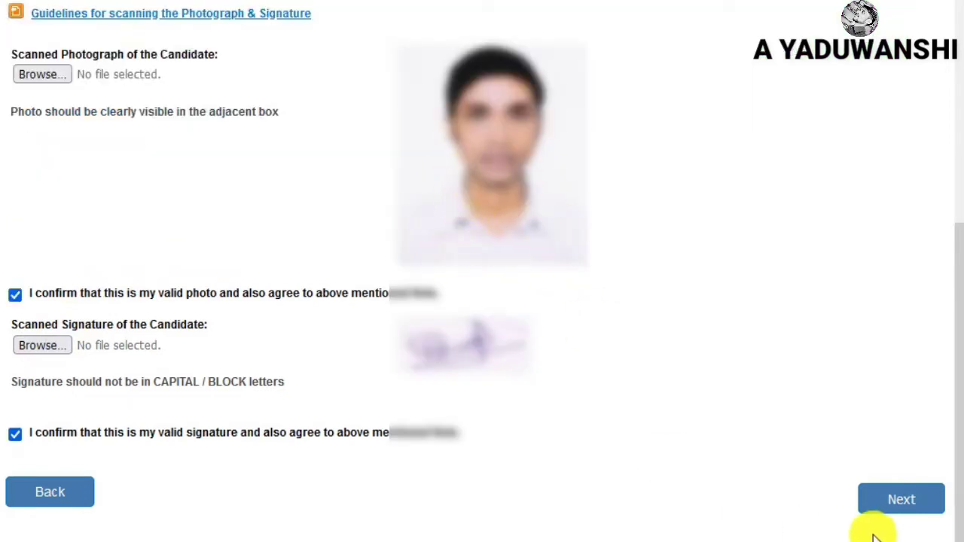
Continue from the photo and signature page to the details, and set circle BHOPAL, state MADHYA PRADESH and official language Hindi.
click(895, 506)
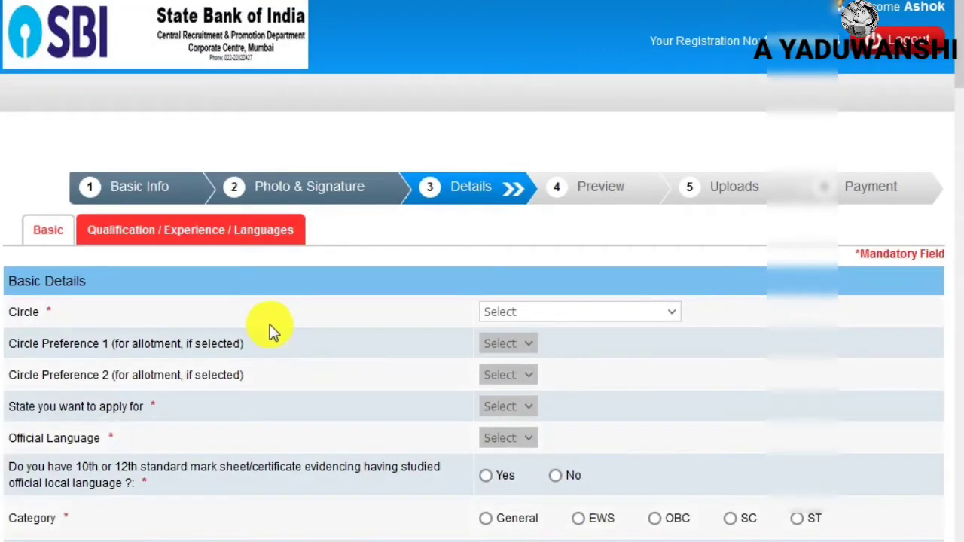
scroll(272, 332, down, 2)
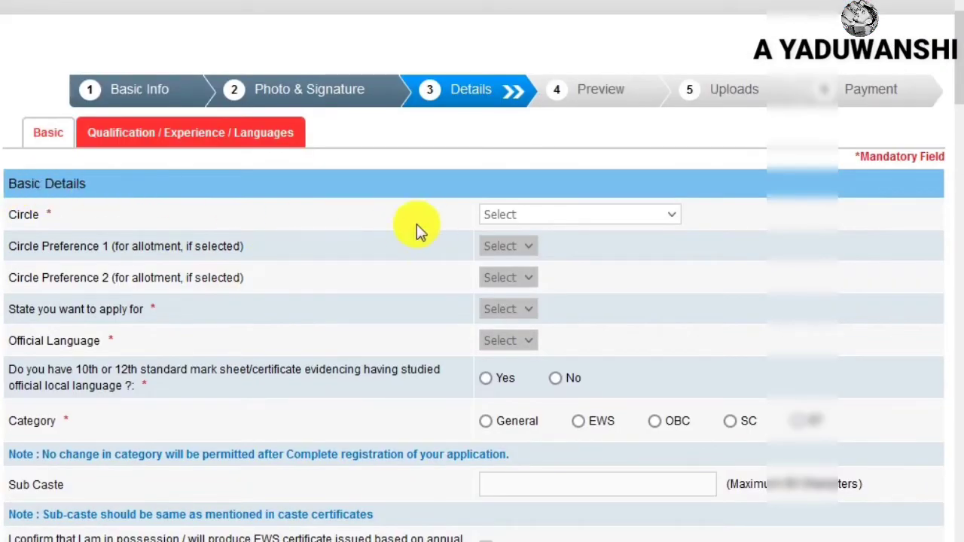
click(631, 215)
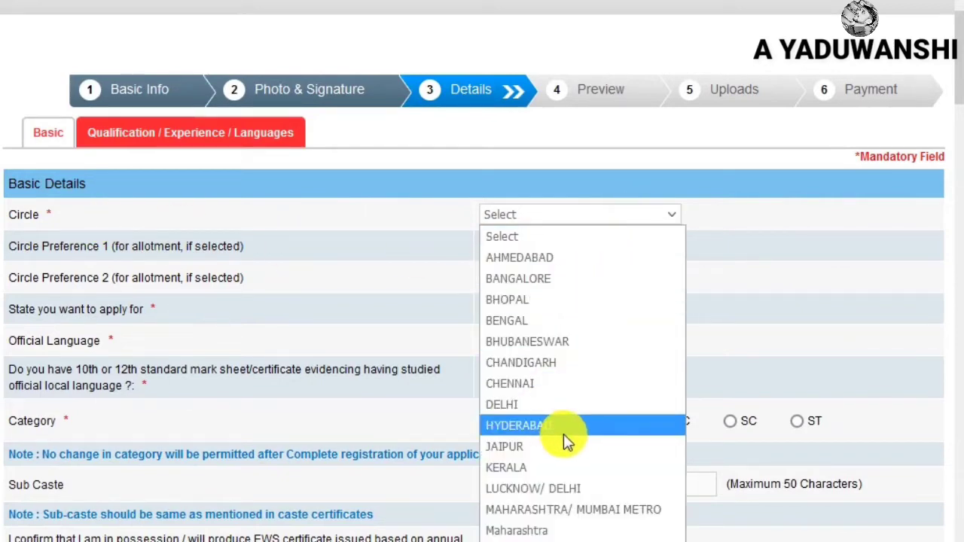
click(545, 301)
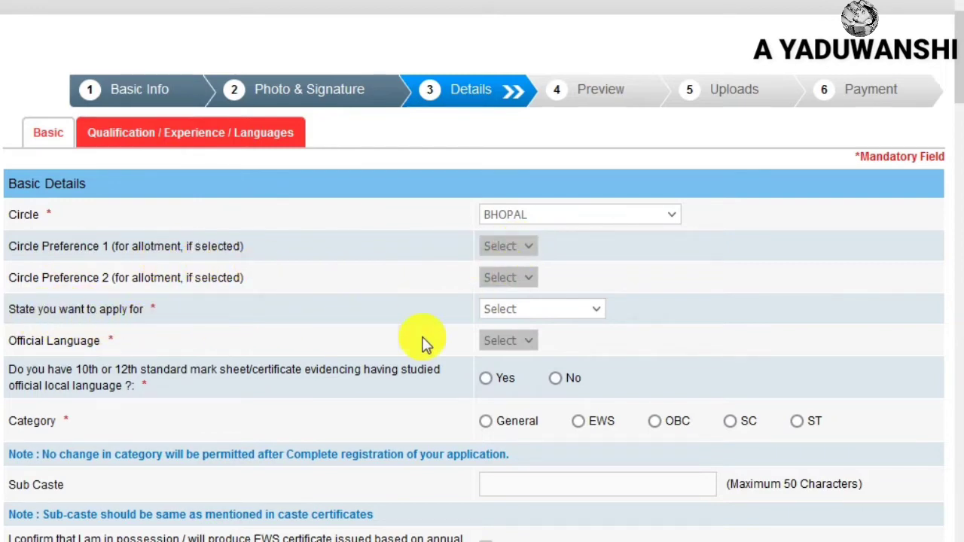
click(570, 312)
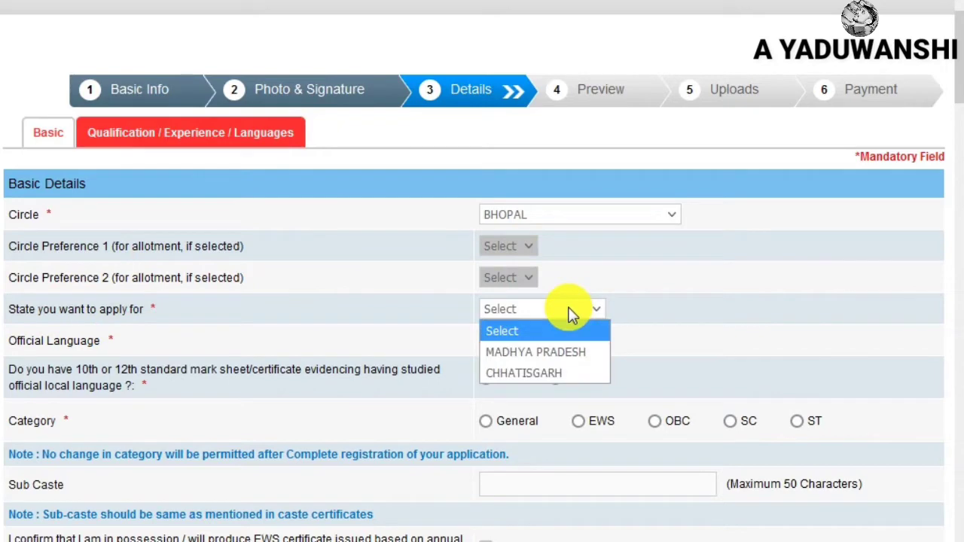
click(567, 351)
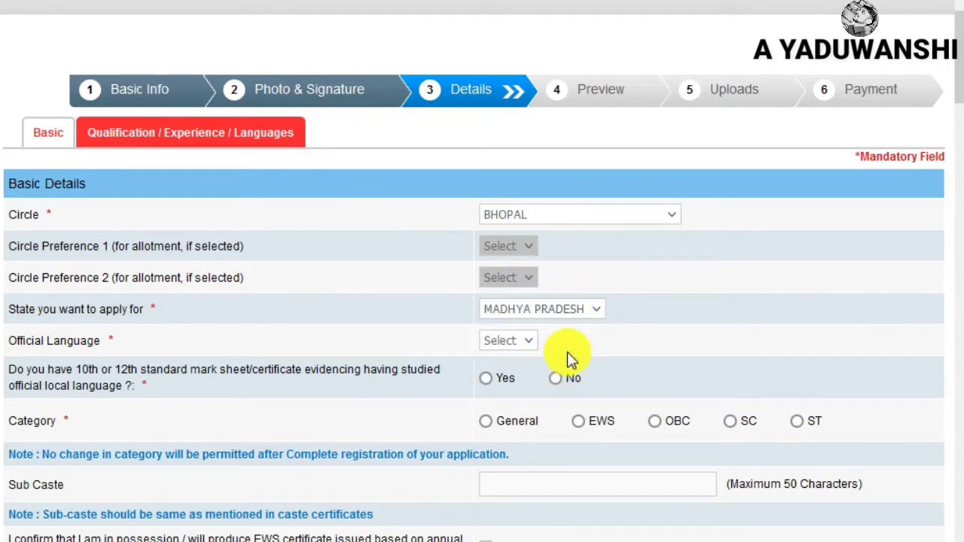
click(503, 341)
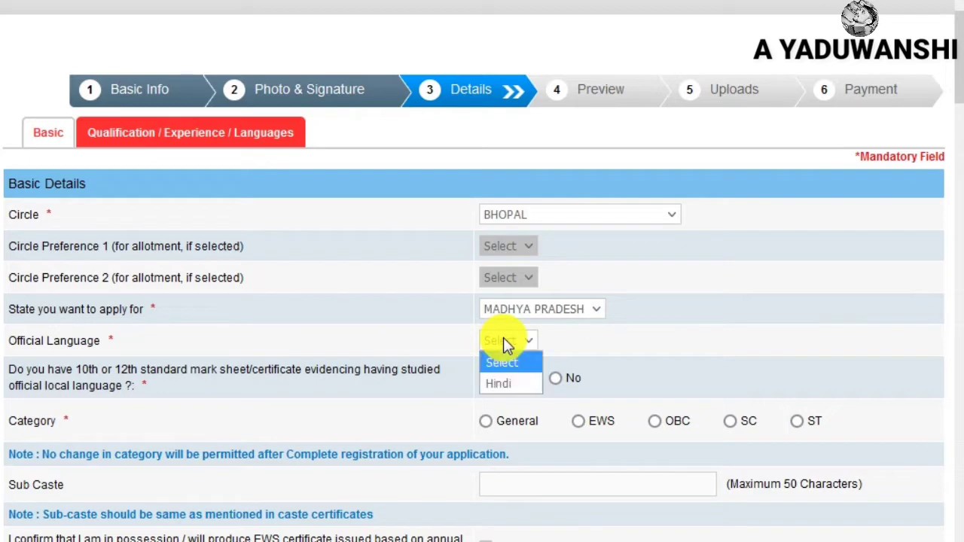
click(502, 384)
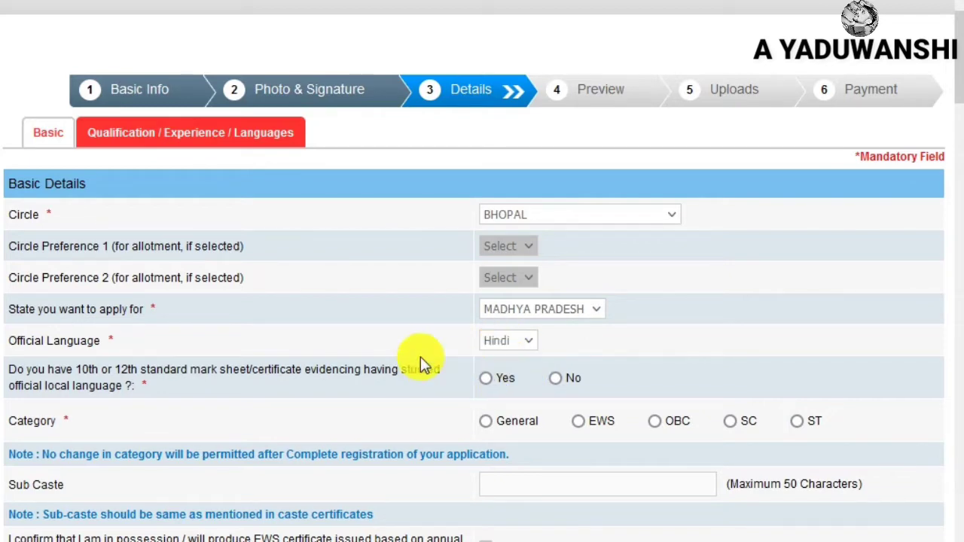
Answer Yes to having a 10th or 12th certificate in the official local language and choose the ST category.
scroll(420, 355, down, 1)
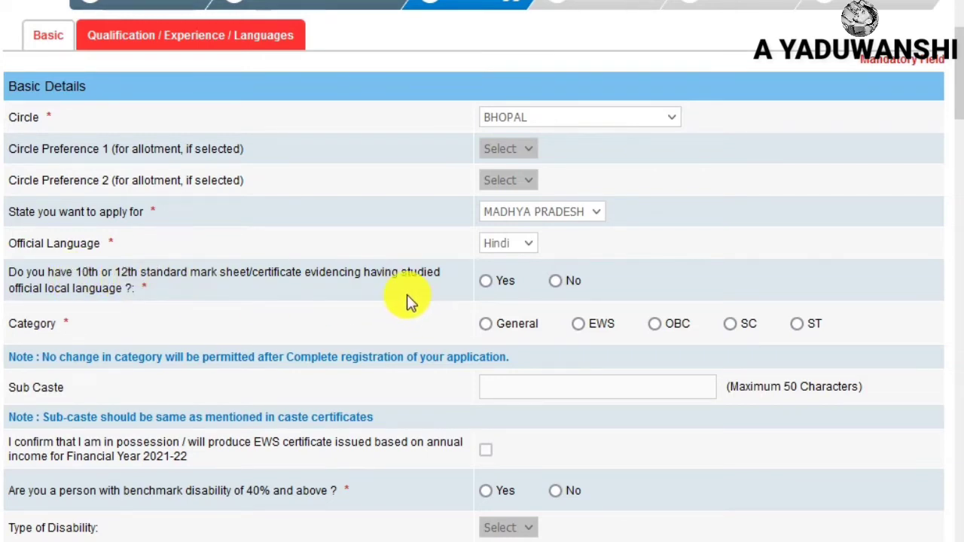
click(486, 281)
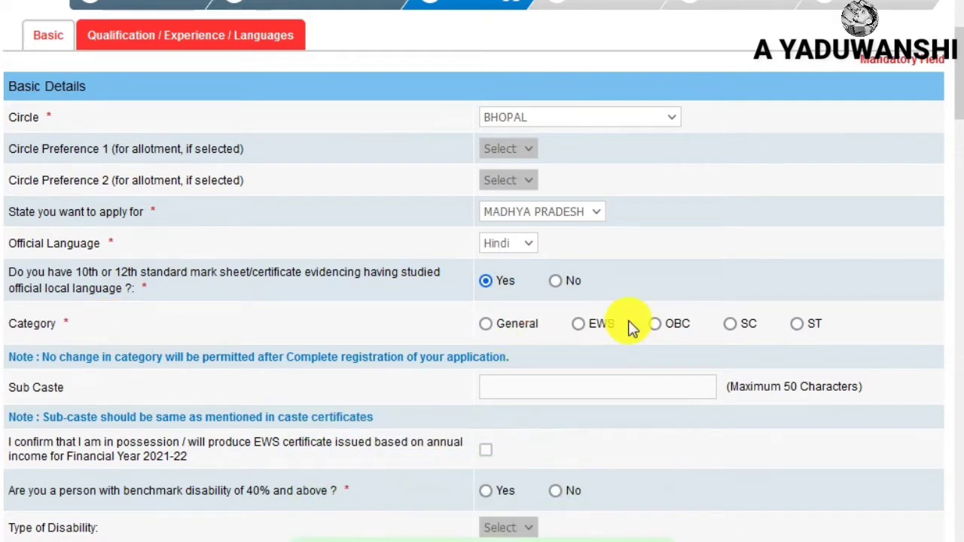
click(799, 325)
click(647, 359)
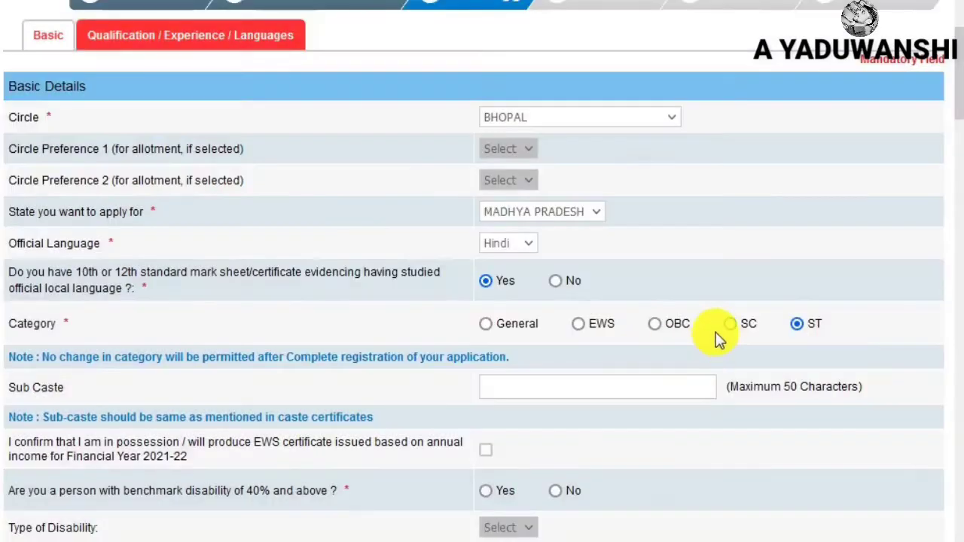
scroll(456, 345, down, 3)
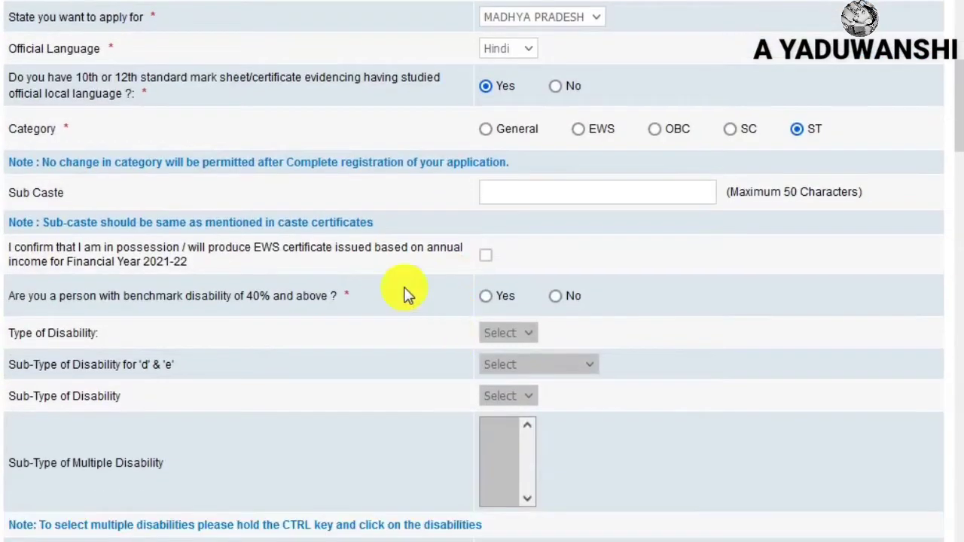
click(521, 198)
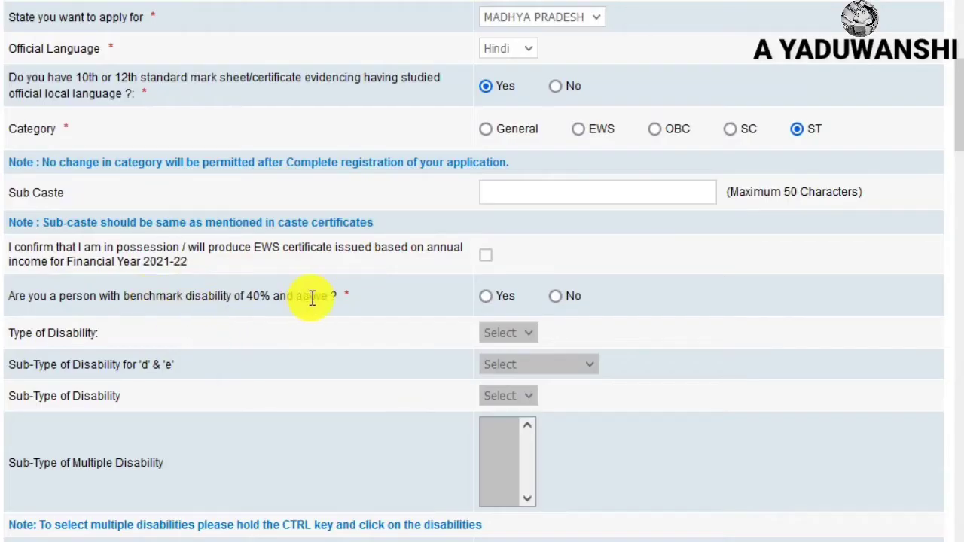
Check the disability types offered for a Yes answer, and set the 40% benchmark disability question to No.
click(490, 296)
click(510, 334)
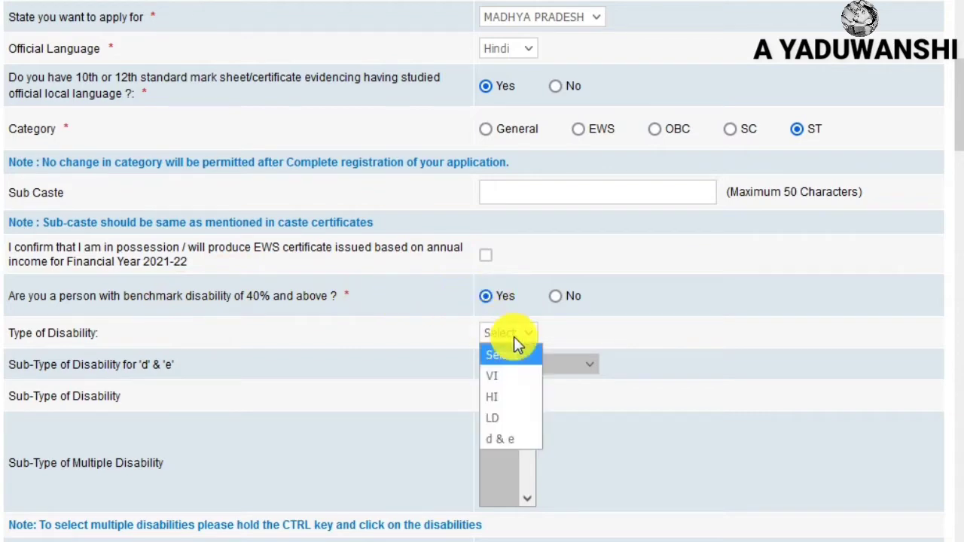
click(555, 296)
click(555, 296)
Set the religion to Hindu and answer No to religious minority community and to the widow/divorced women relaxation.
scroll(556, 296, down, 8)
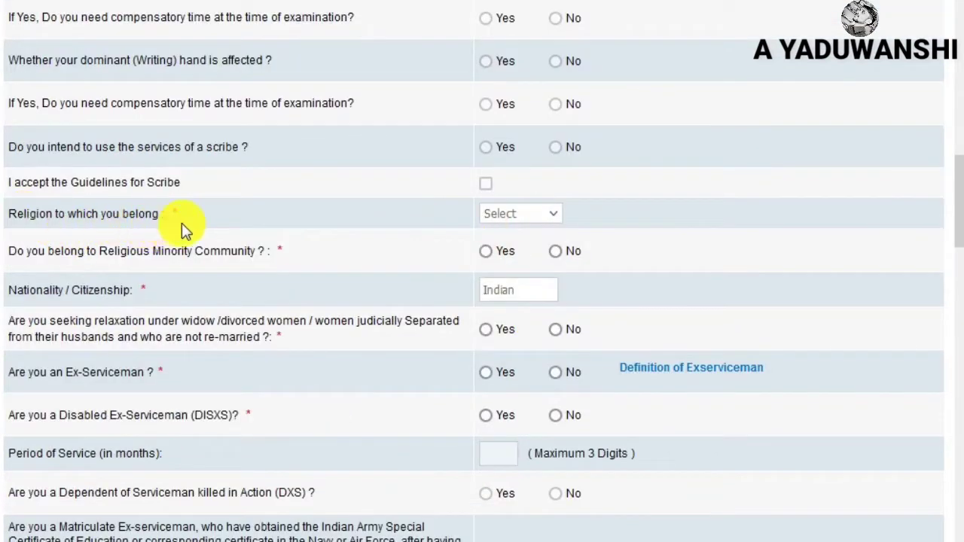
click(531, 215)
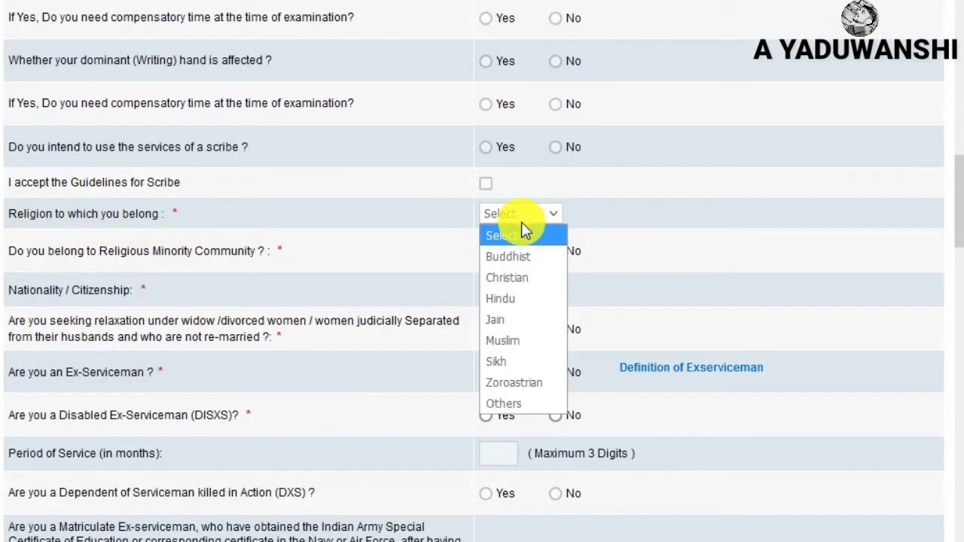
click(531, 301)
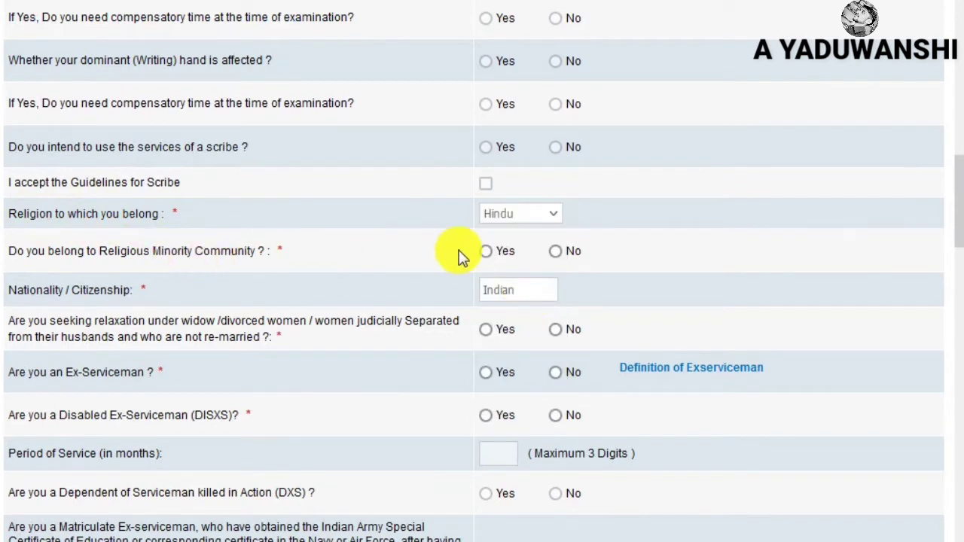
click(558, 253)
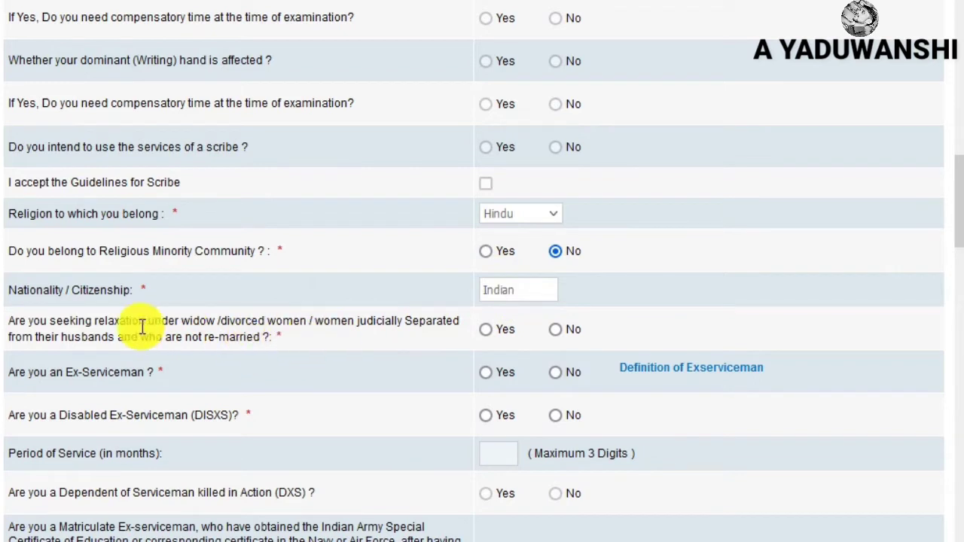
click(557, 330)
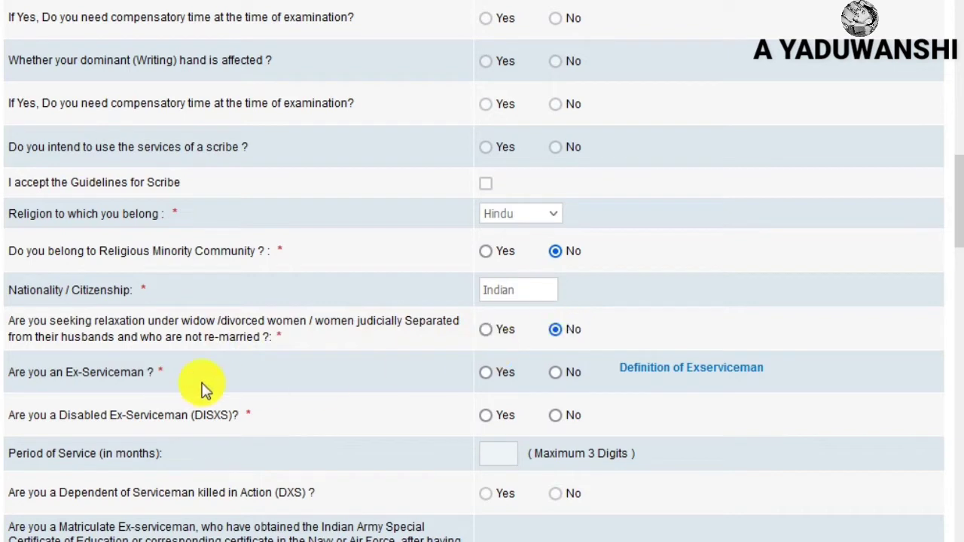
Answer No to being an ex-serviceman, a disabled ex-serviceman and a dependent of a serviceman killed in action.
click(557, 373)
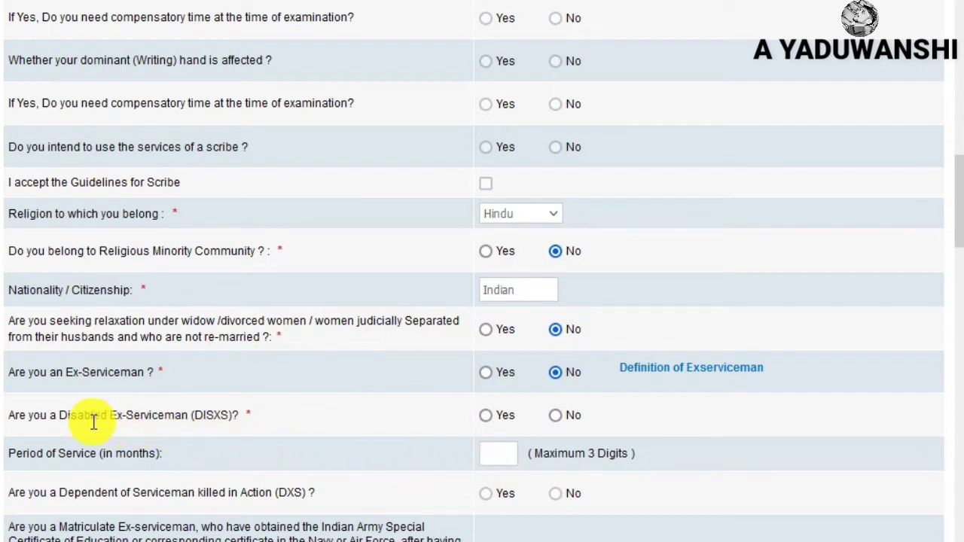
click(555, 415)
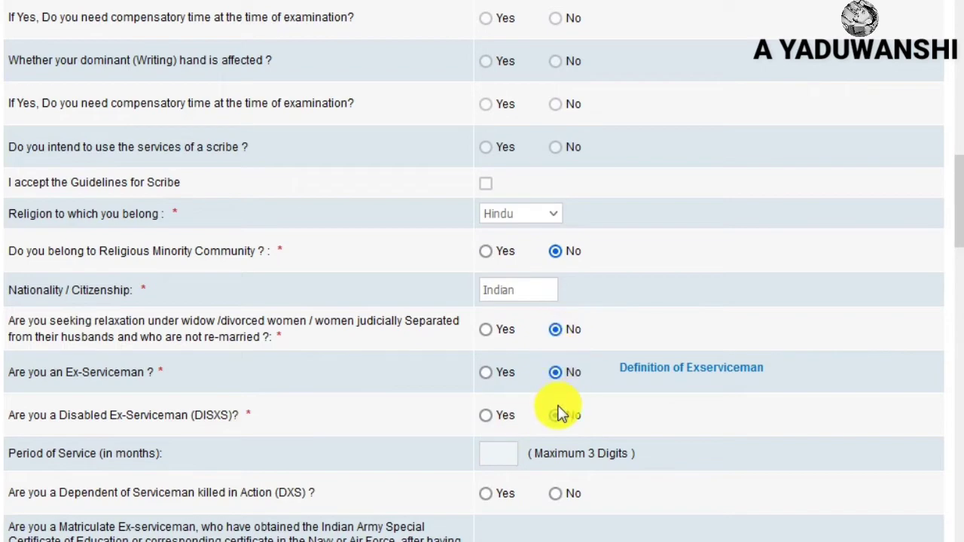
scroll(560, 402, down, 3)
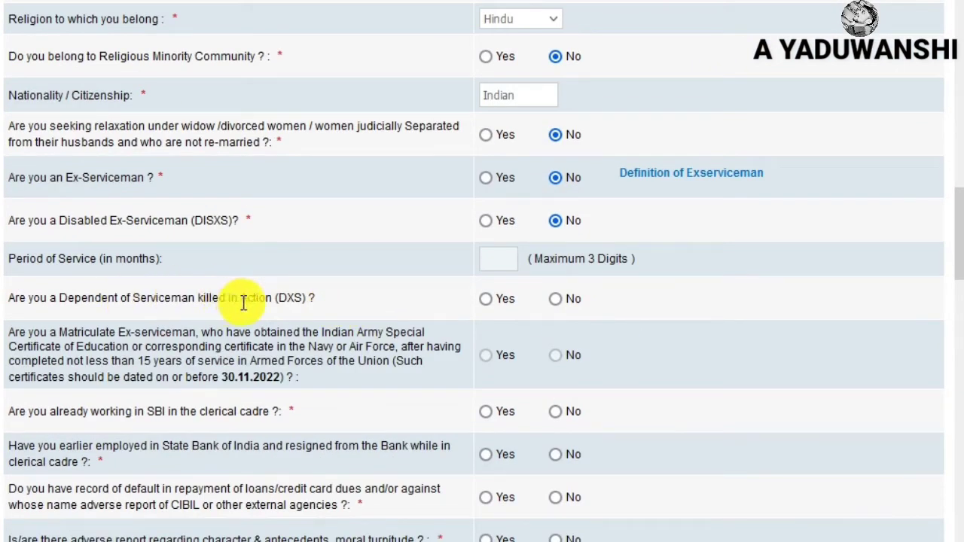
click(555, 299)
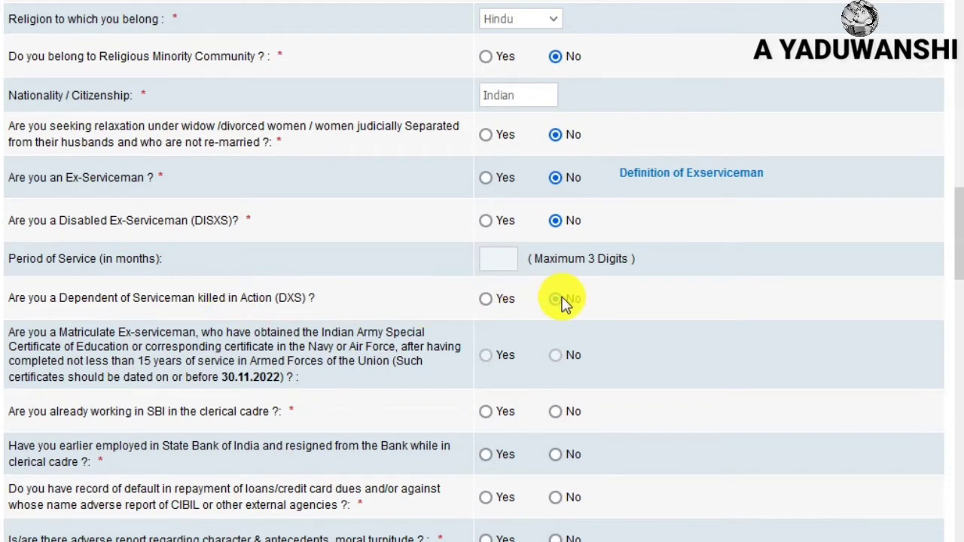
Answer No to already working in SBI, earlier SBI clerical employment, loan or credit card default, and adverse character report.
scroll(271, 328, down, 3)
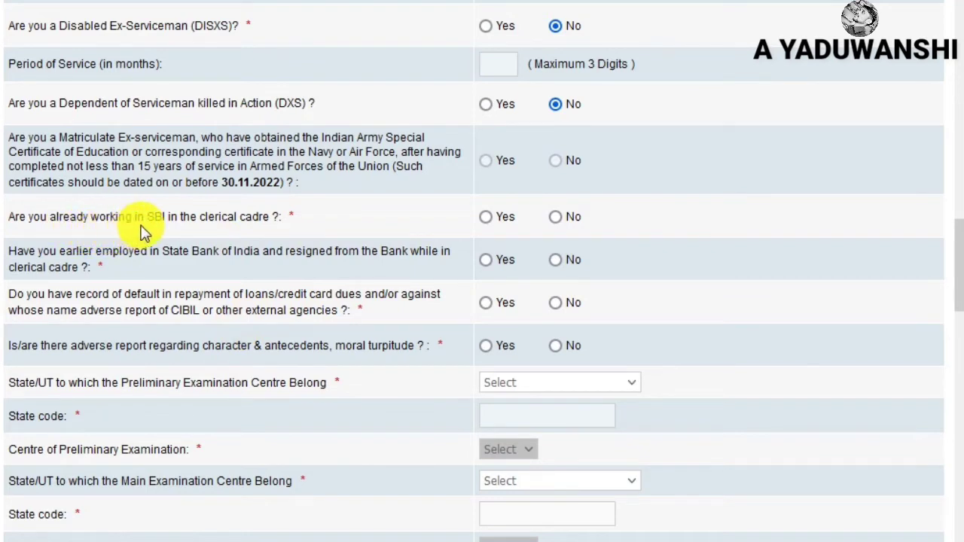
click(557, 218)
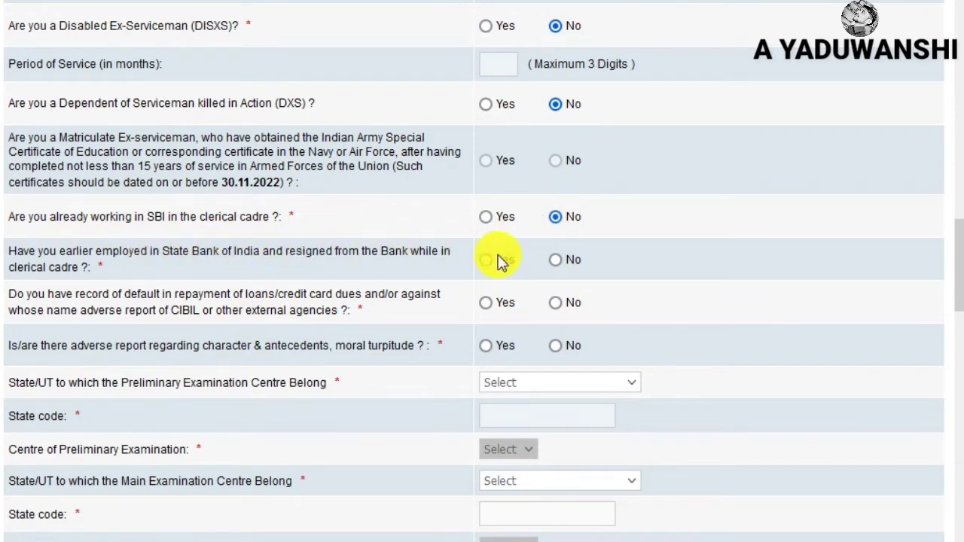
click(558, 260)
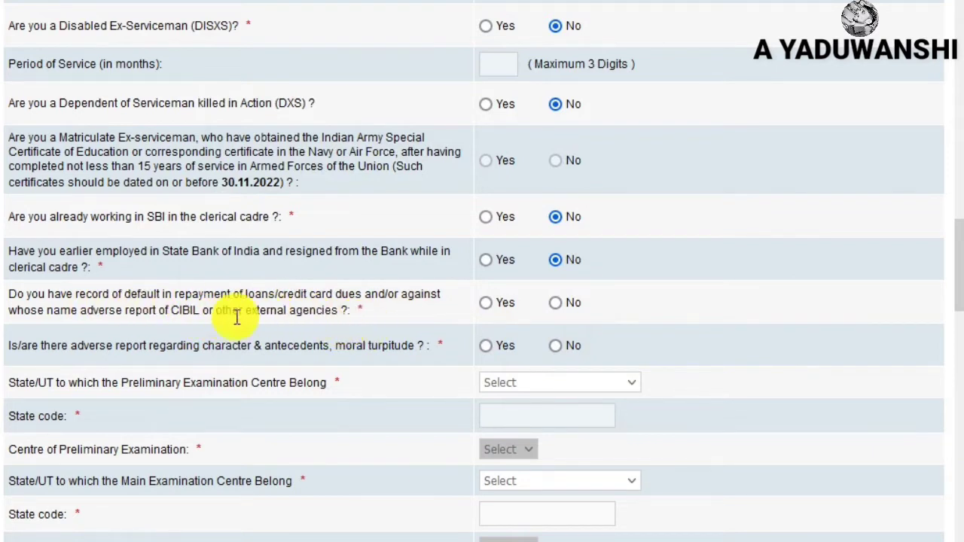
click(557, 307)
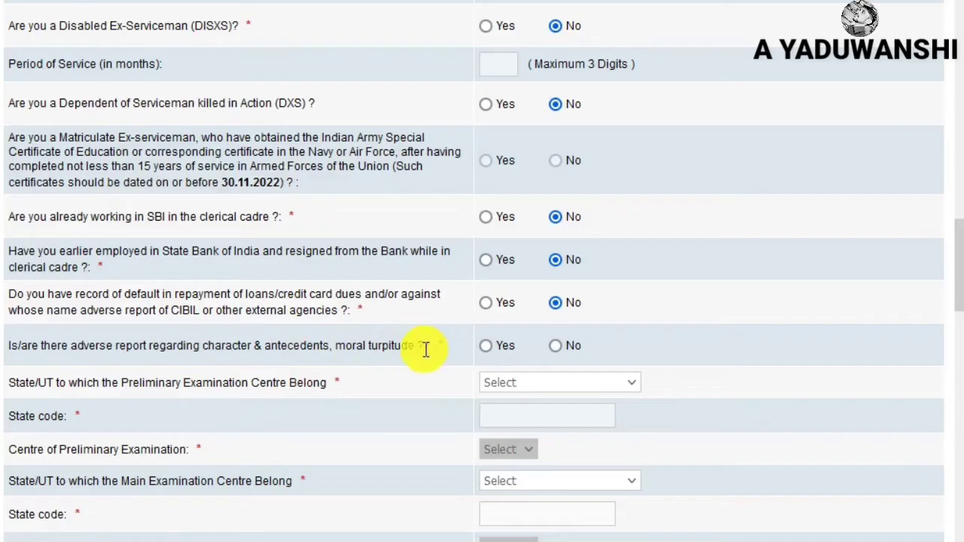
click(557, 346)
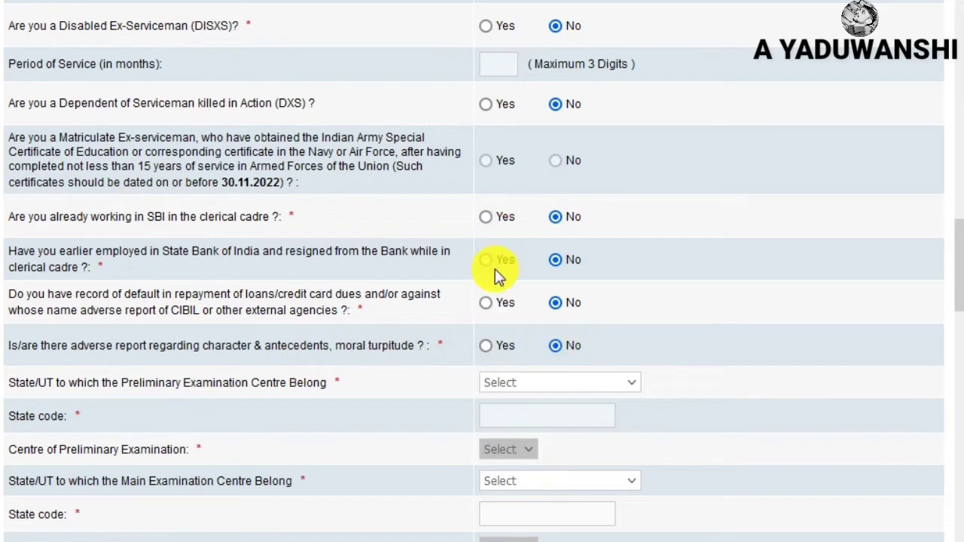
Choose Madhya Pradesh as the preliminary examination state and Bhopal as the preliminary examination centre.
scroll(497, 271, down, 3)
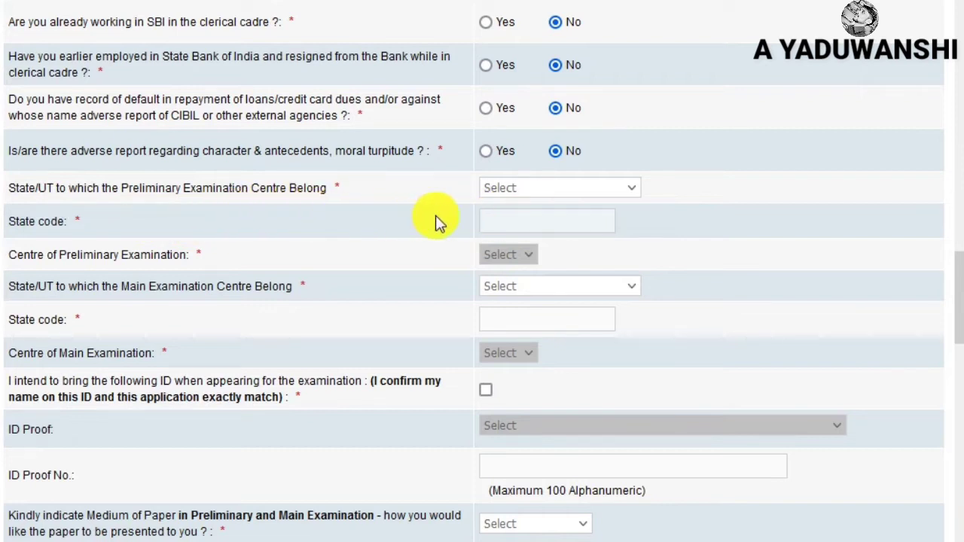
click(549, 189)
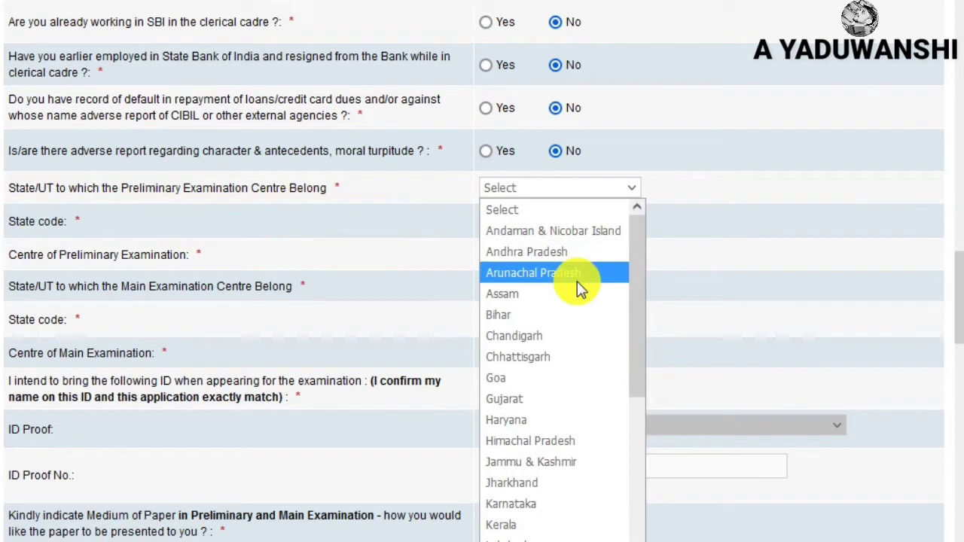
key(m)
key(Return)
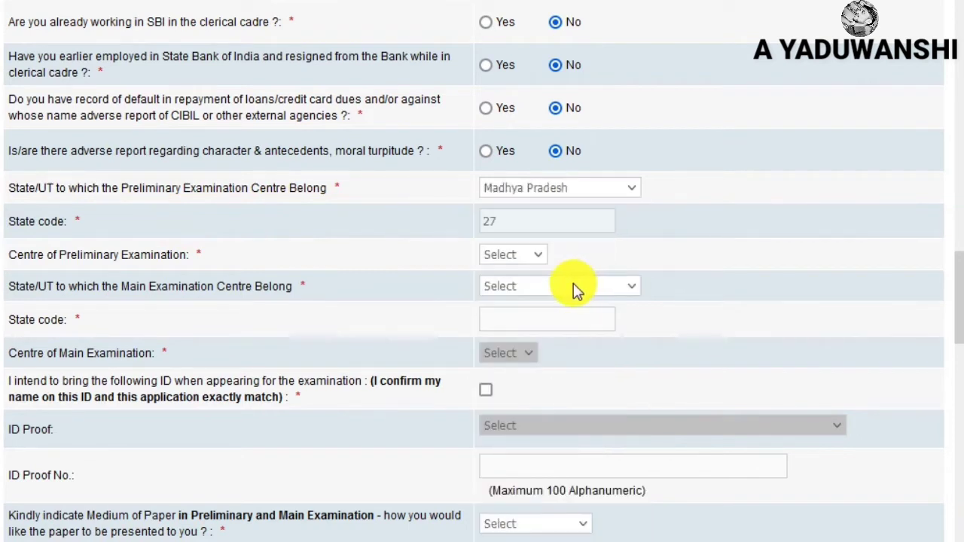
click(520, 258)
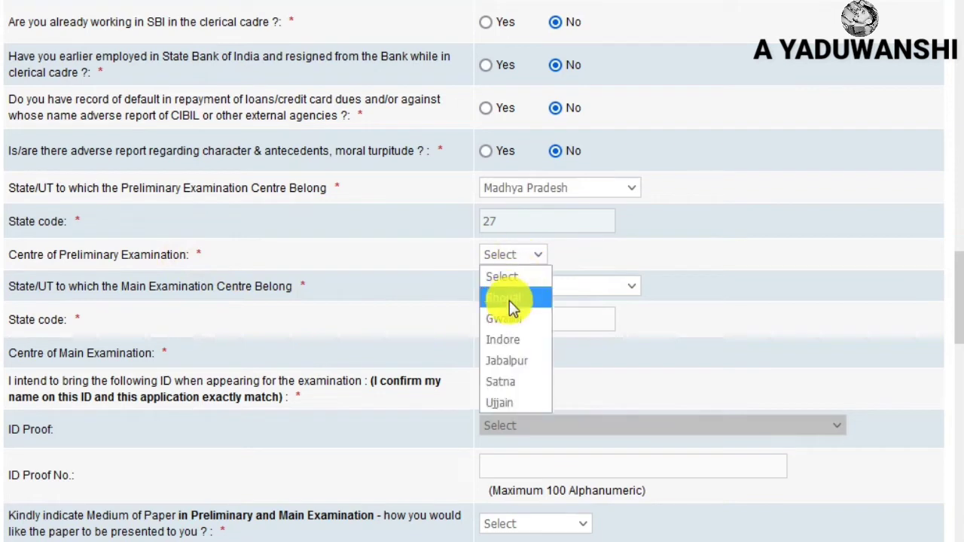
click(518, 292)
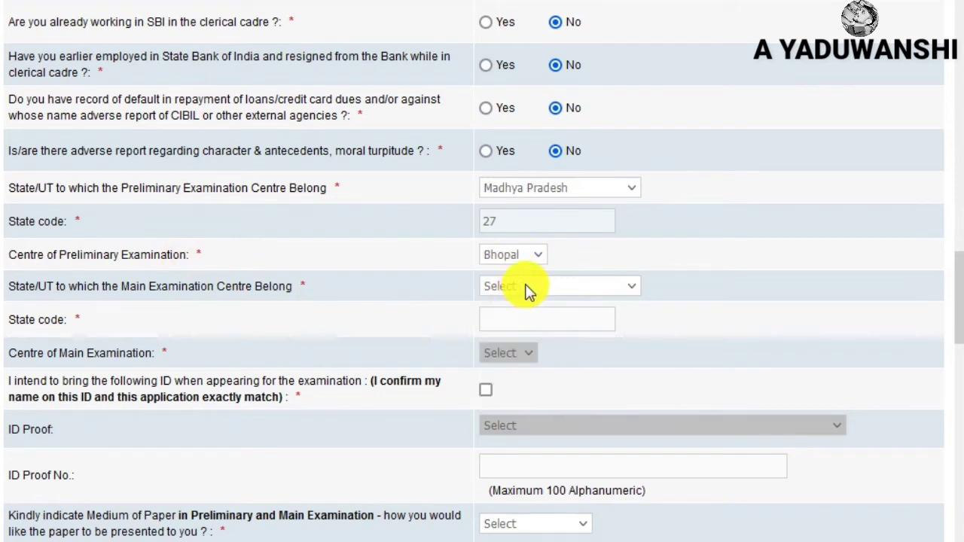
Choose Madhya Pradesh as the main examination state and Indore as the main examination centre.
click(527, 289)
key(m)
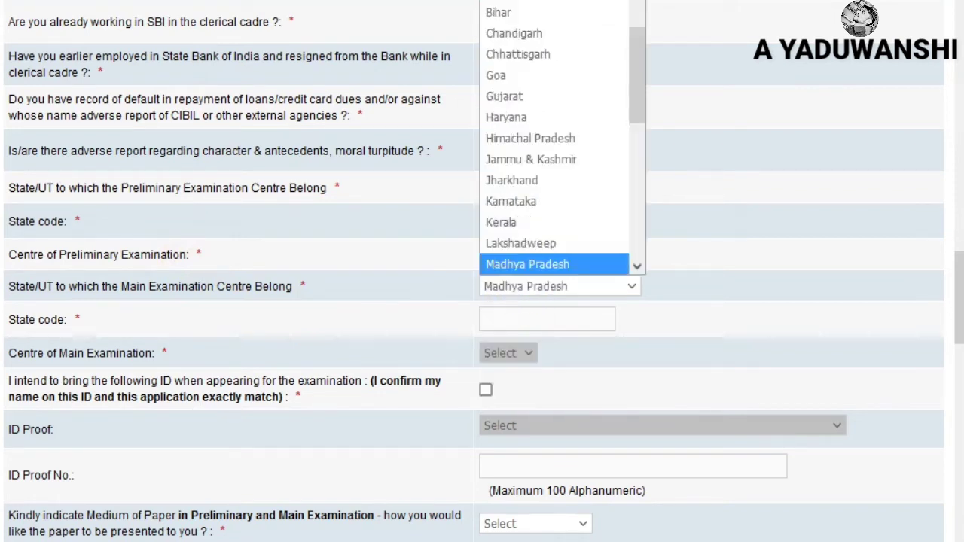
key(Return)
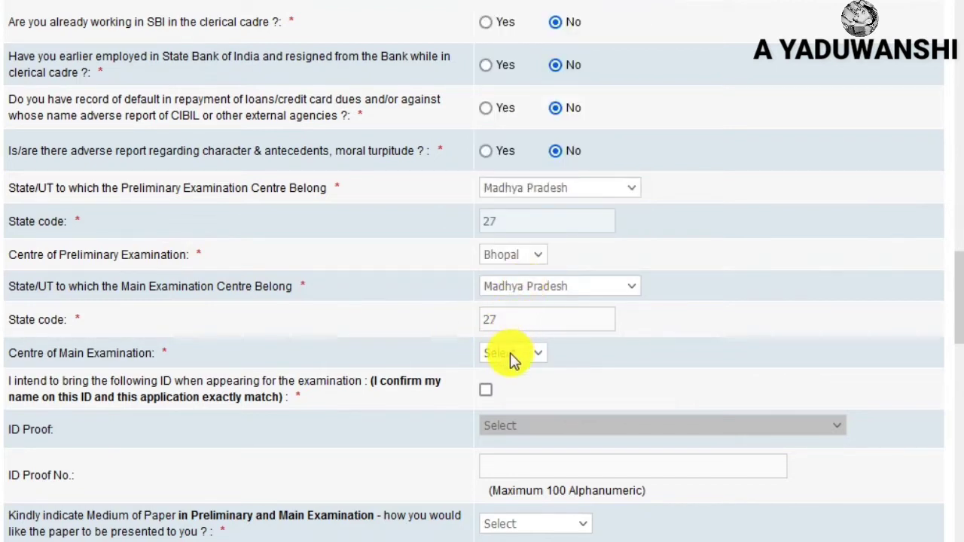
click(510, 354)
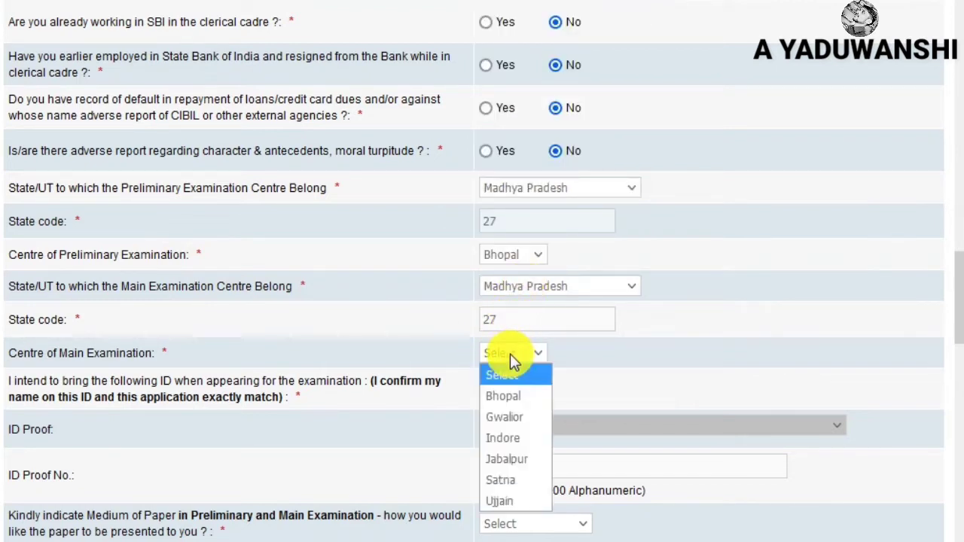
click(521, 440)
Confirm that the name on the ID matches the application and choose Voter's Card as the ID proof.
scroll(628, 361, down, 1)
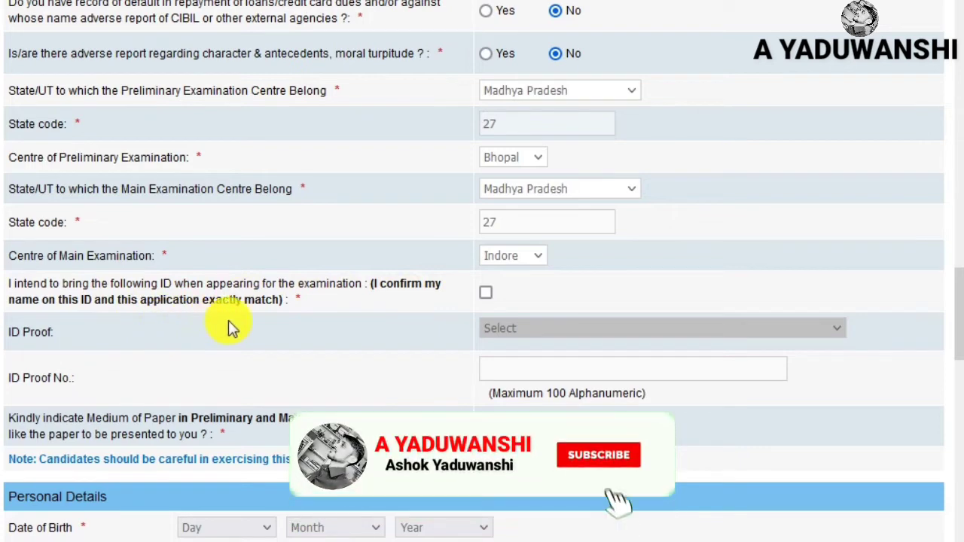
click(485, 293)
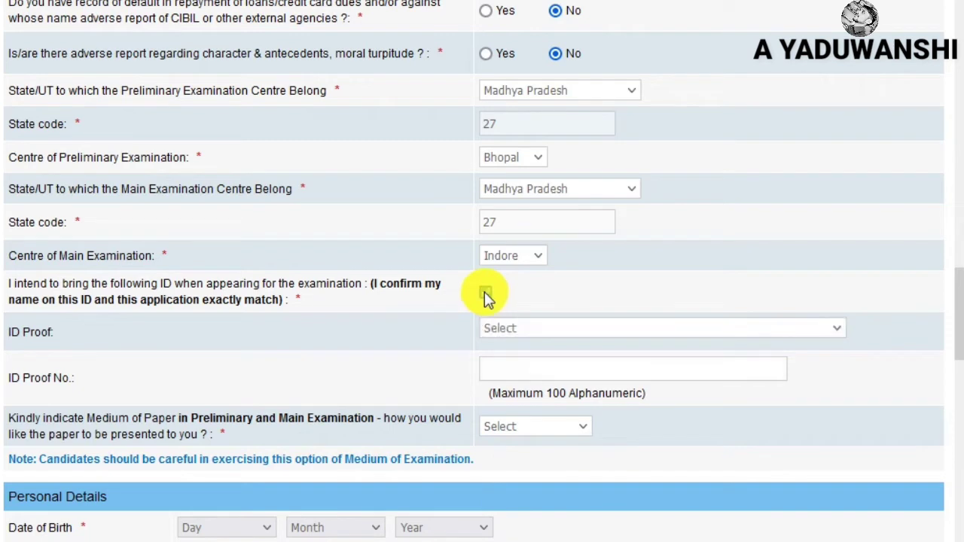
click(541, 328)
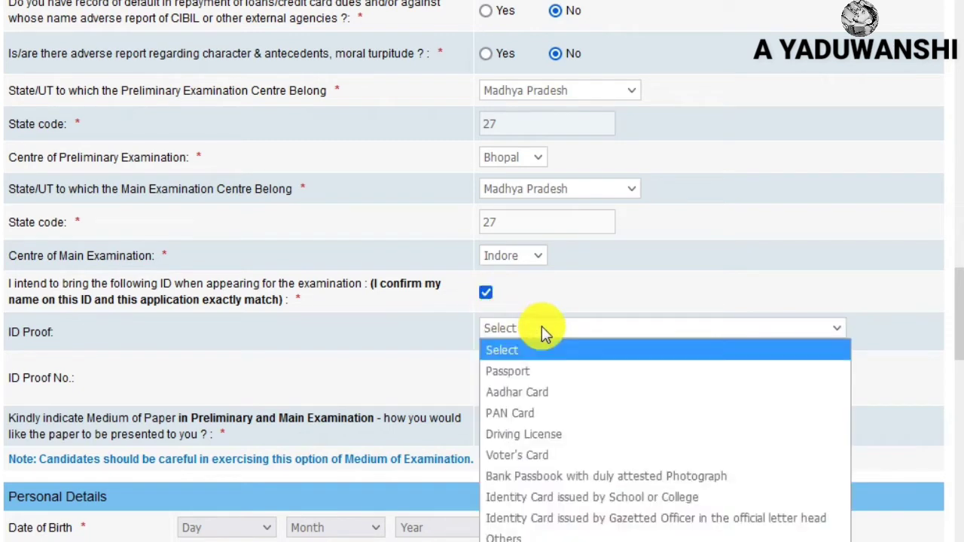
click(543, 455)
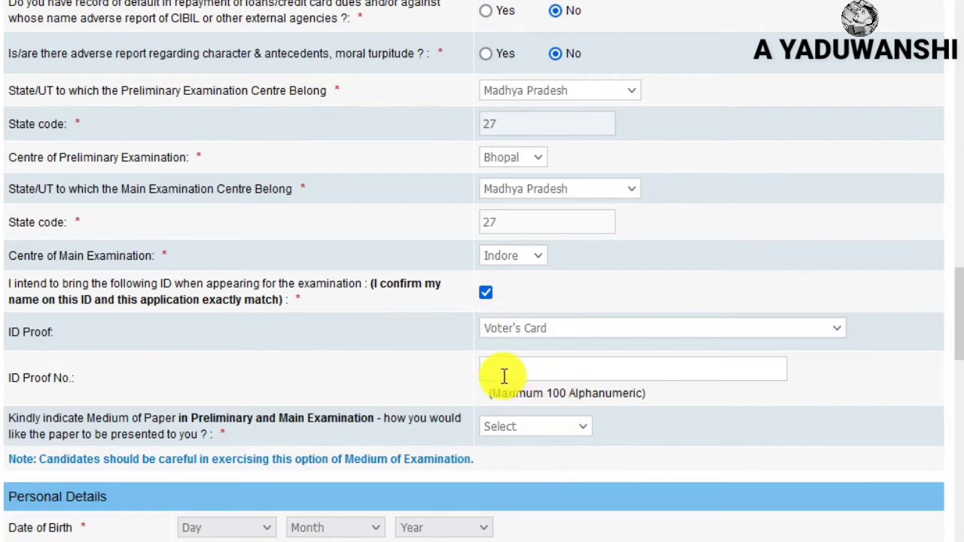
click(541, 367)
Set the medium of paper for the preliminary and main examination to English and Hindi.
scroll(550, 366, down, 3)
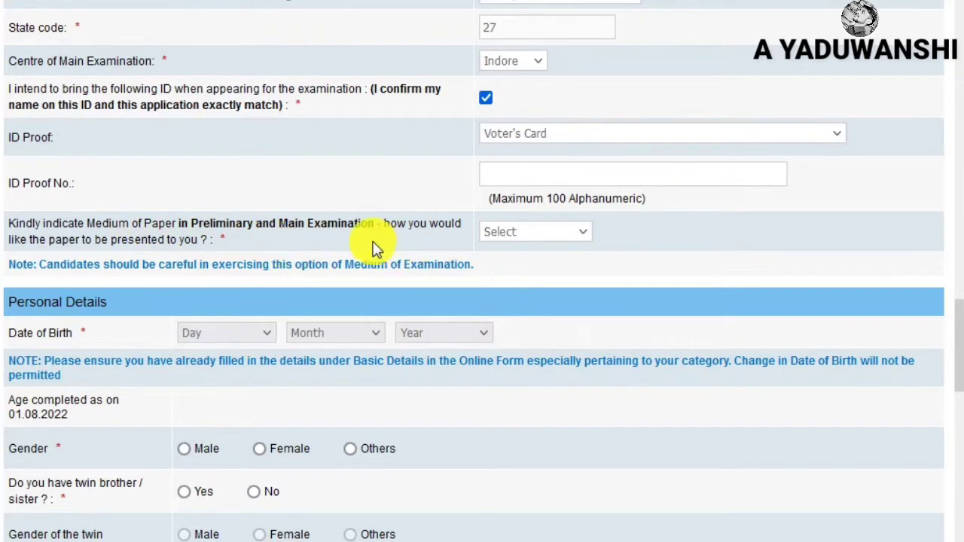
click(548, 232)
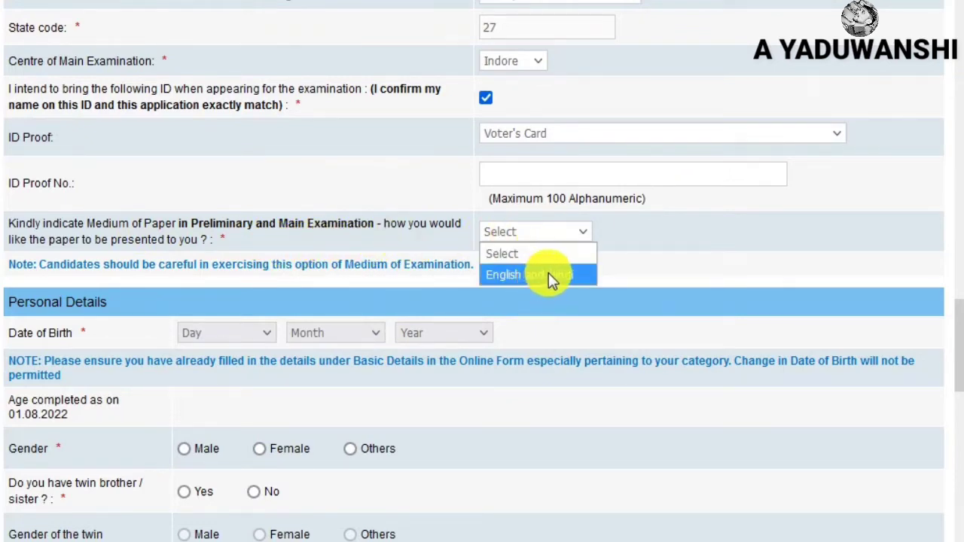
click(550, 275)
Fill in the applicant's date of birth in the Personal Details section.
scroll(314, 248, down, 3)
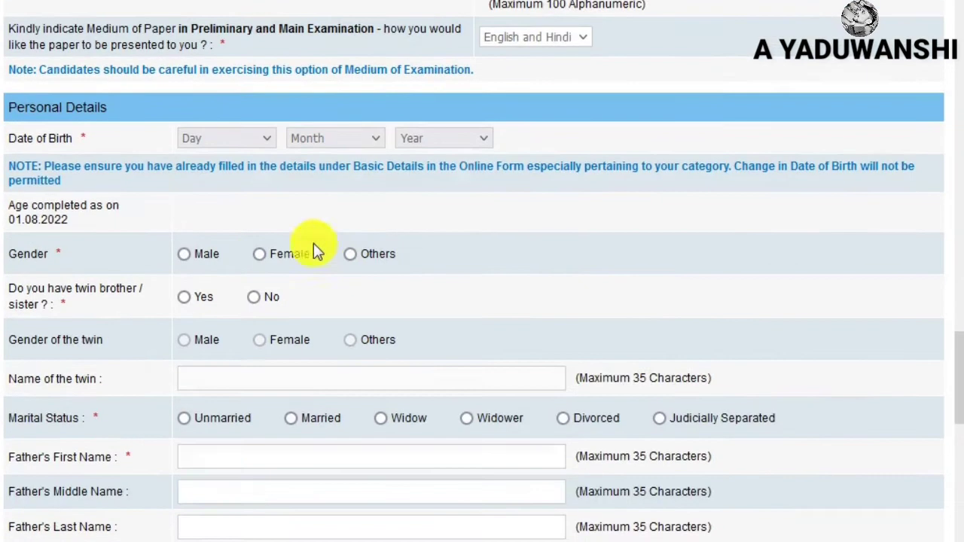
click(224, 140)
click(227, 191)
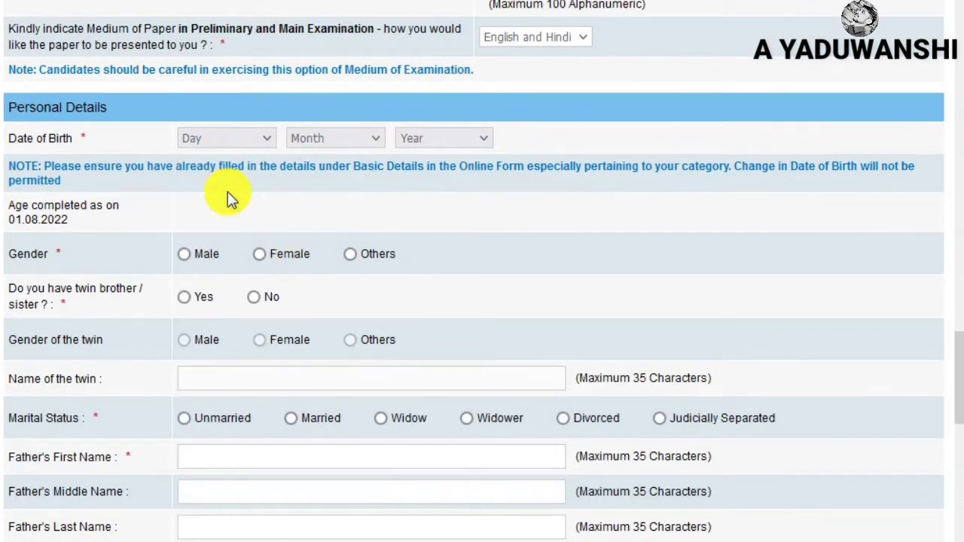
click(310, 139)
click(315, 188)
click(418, 138)
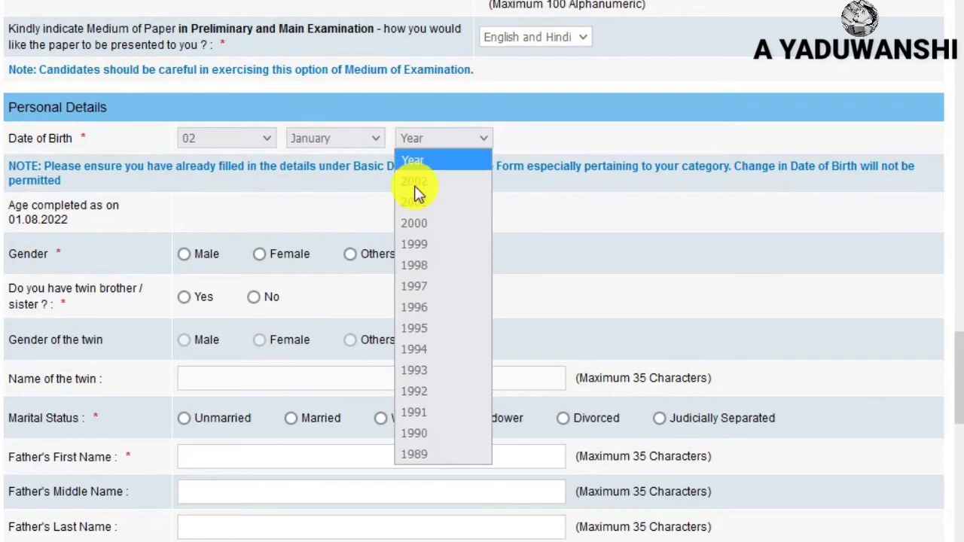
click(445, 286)
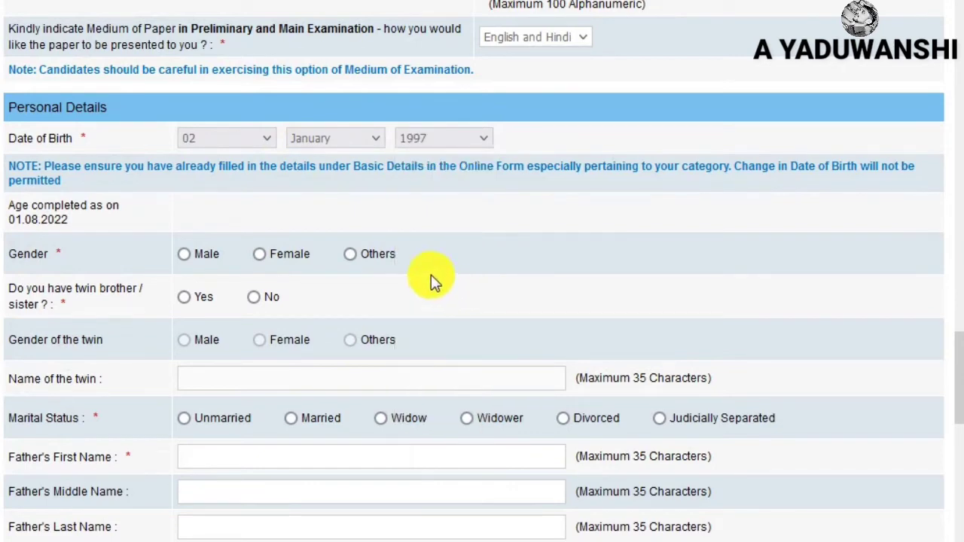
Set the gender to Male, answer No to having a twin, and set the marital status to Unmarried.
click(181, 255)
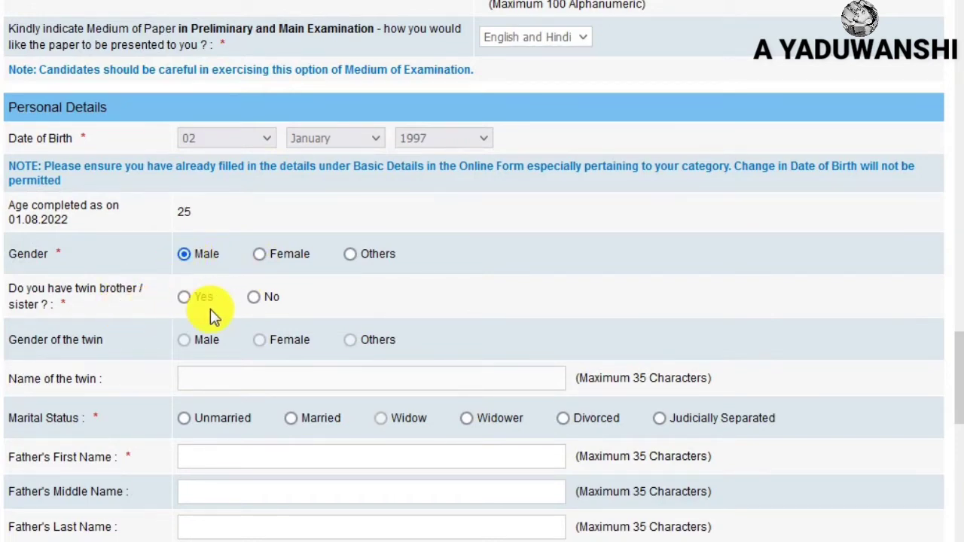
click(254, 297)
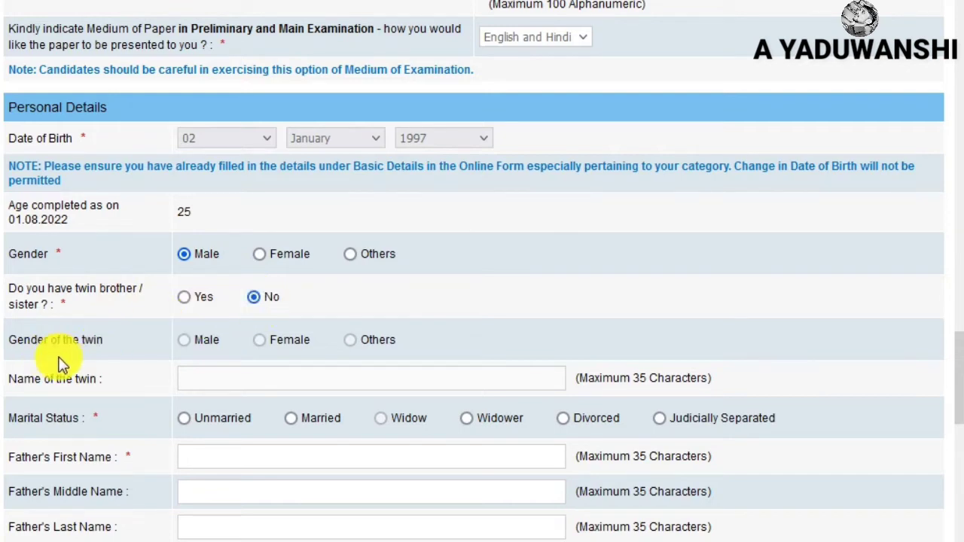
scroll(289, 374, down, 3)
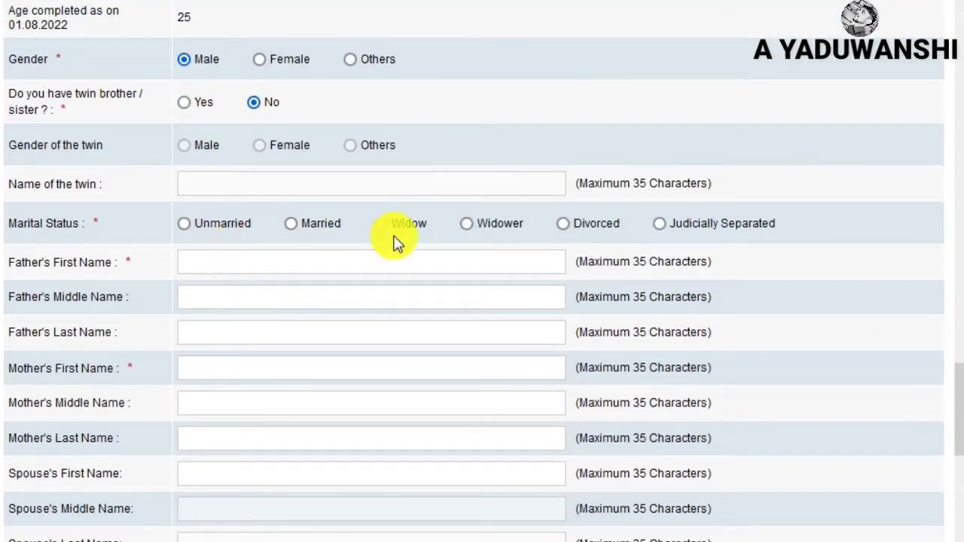
click(183, 225)
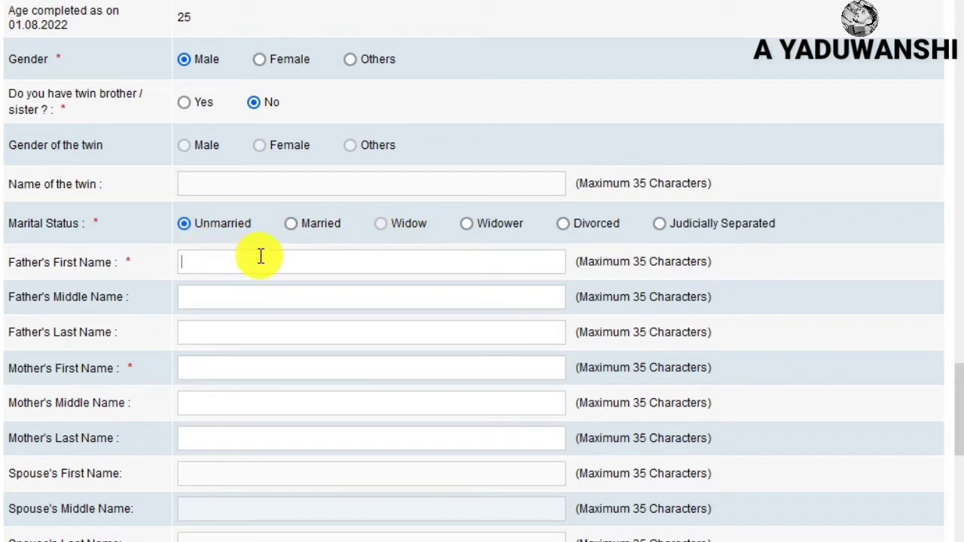
Review the father's, mother's and spouse's name fields in the Personal Details section.
click(271, 296)
click(257, 364)
click(224, 400)
click(232, 441)
scroll(238, 419, down, 3)
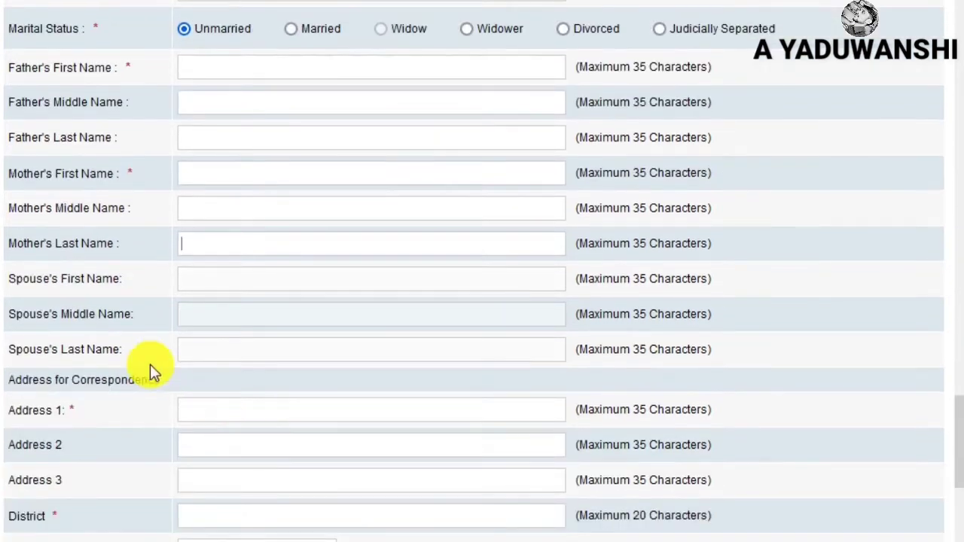
scroll(256, 322, down, 2)
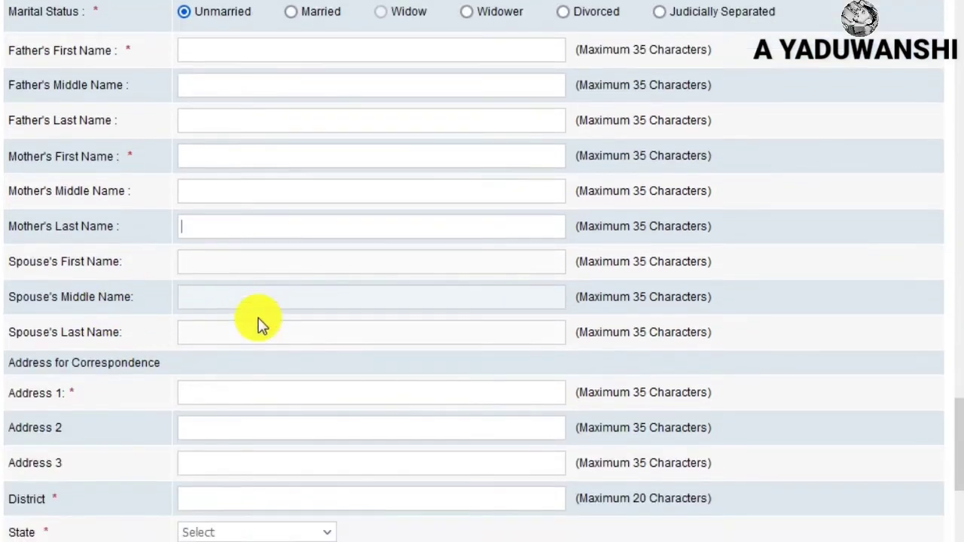
Review the correspondence address fields and try the option to use the same address as the permanent address.
scroll(256, 313, down, 3)
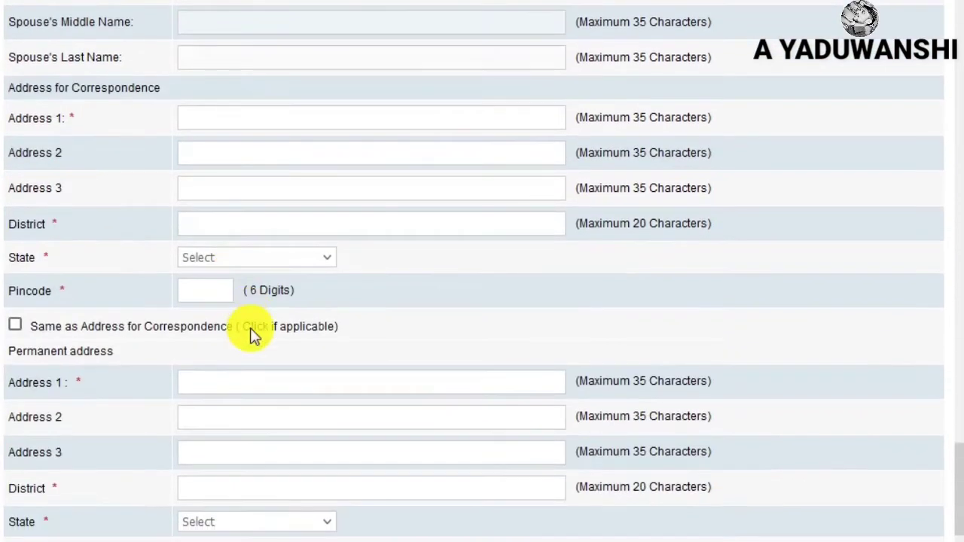
click(265, 120)
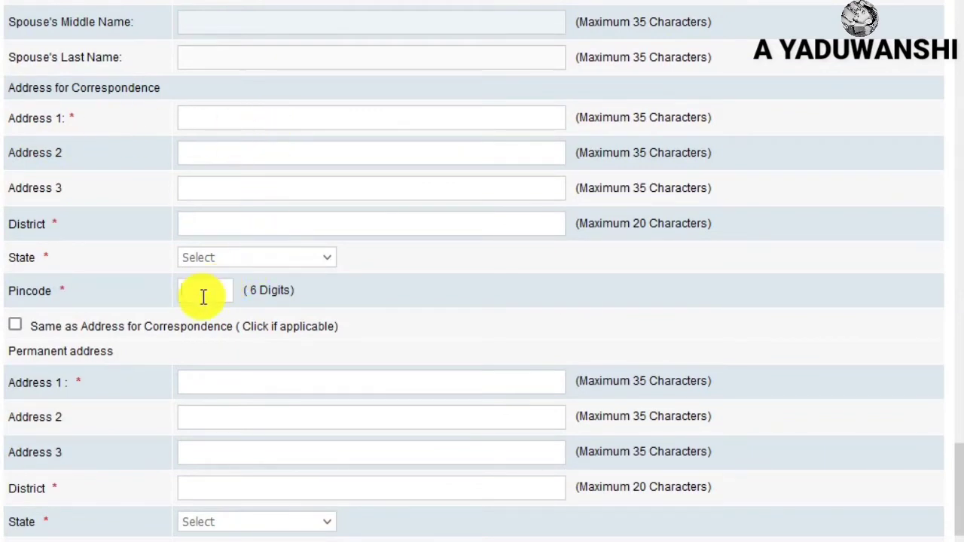
scroll(97, 319, down, 2)
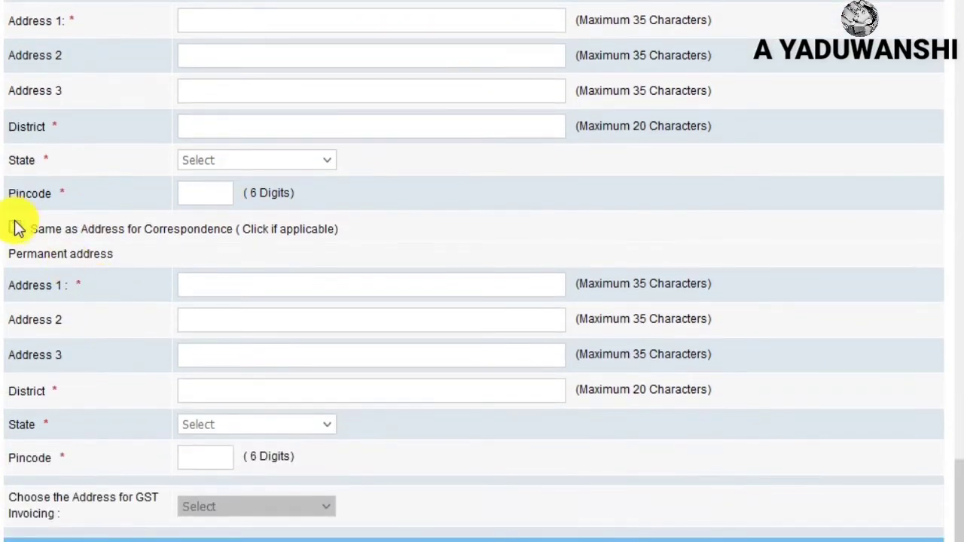
click(16, 228)
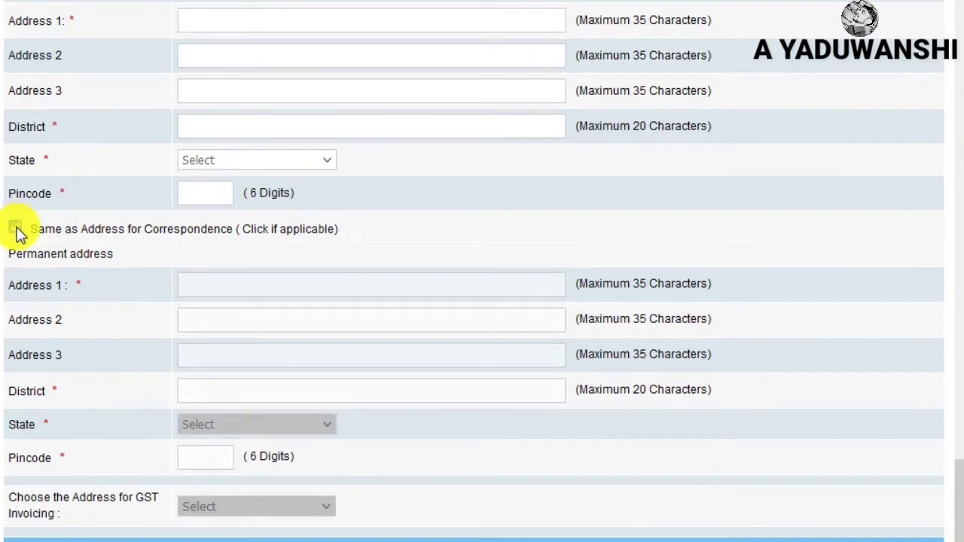
click(16, 229)
Save the basic details and proceed to the Qualification / Experience / Languages section.
scroll(243, 204, down, 2)
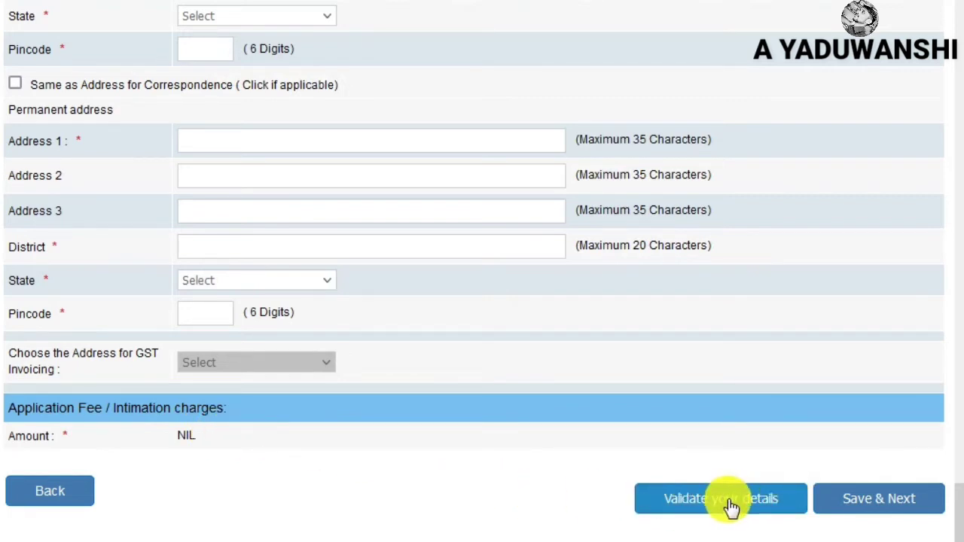
click(877, 500)
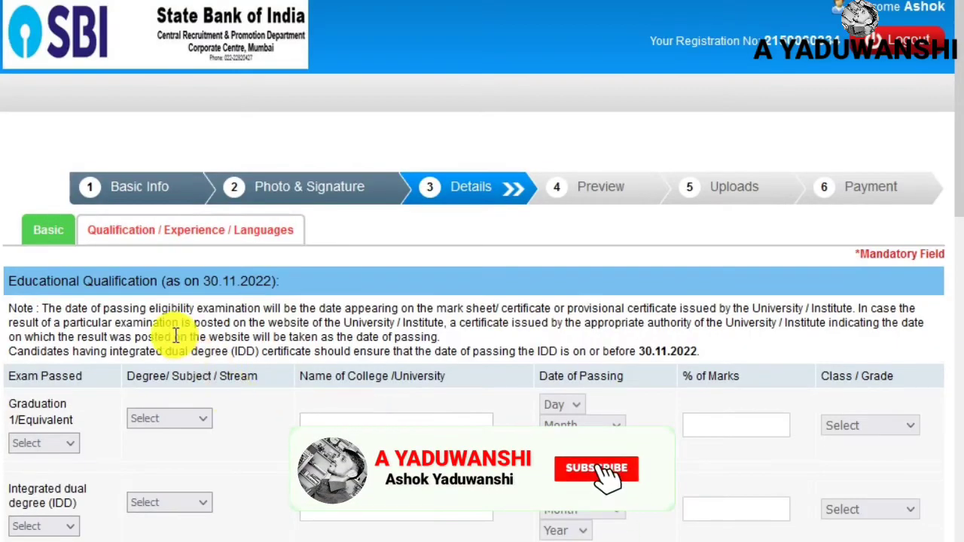
Set the Graduation 1/Equivalent exam status to Passed and its degree stream to Commerce.
scroll(174, 334, down, 1)
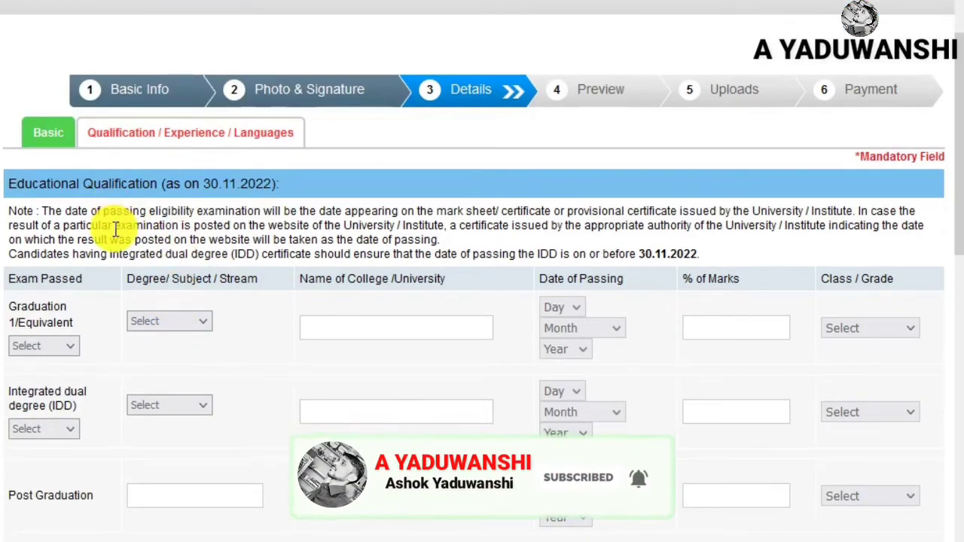
scroll(113, 229, down, 1)
click(50, 252)
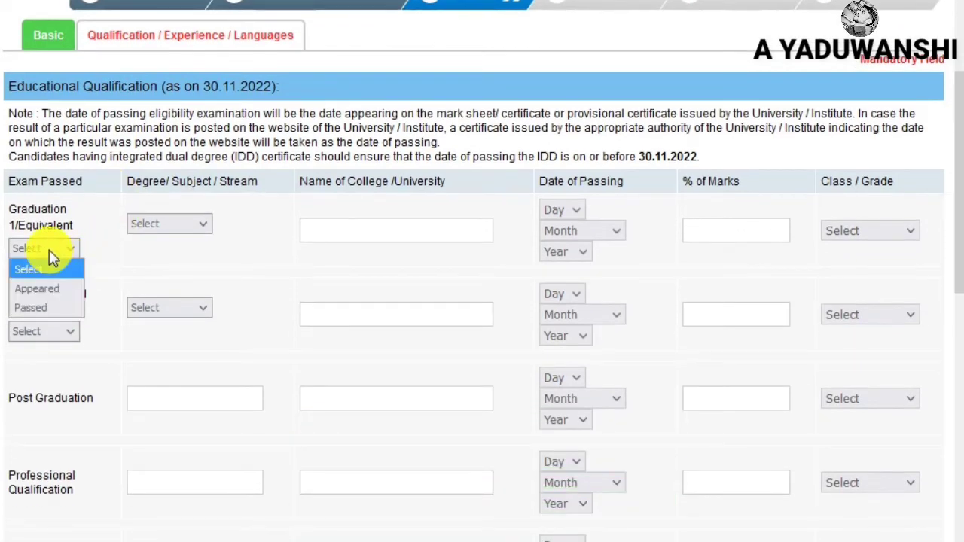
click(67, 316)
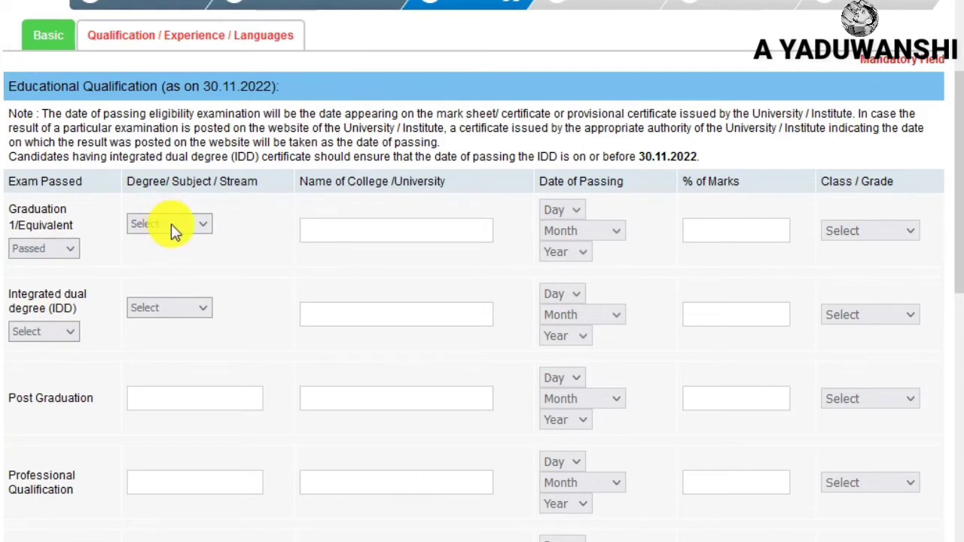
click(171, 224)
click(171, 277)
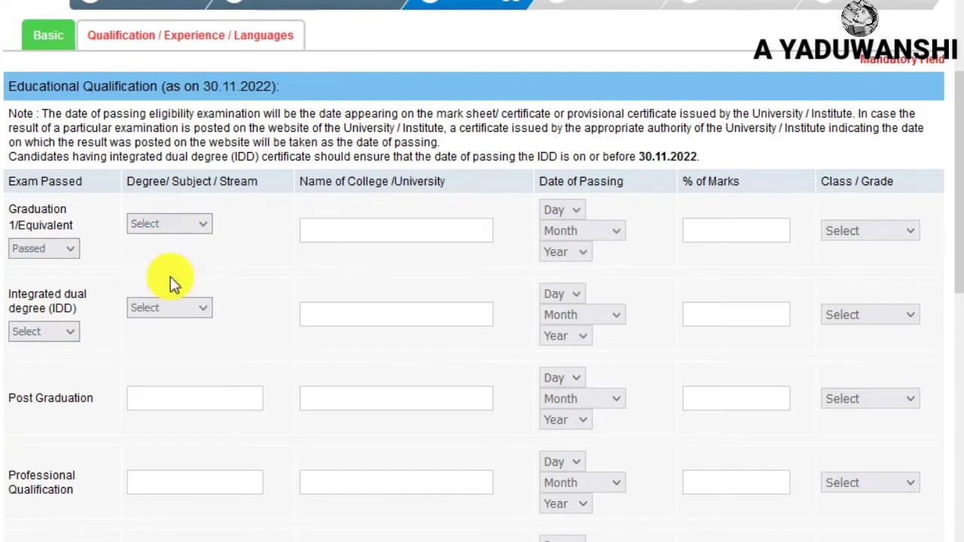
Set the day and month of the graduation's date of passing to 01 January.
click(381, 226)
click(570, 211)
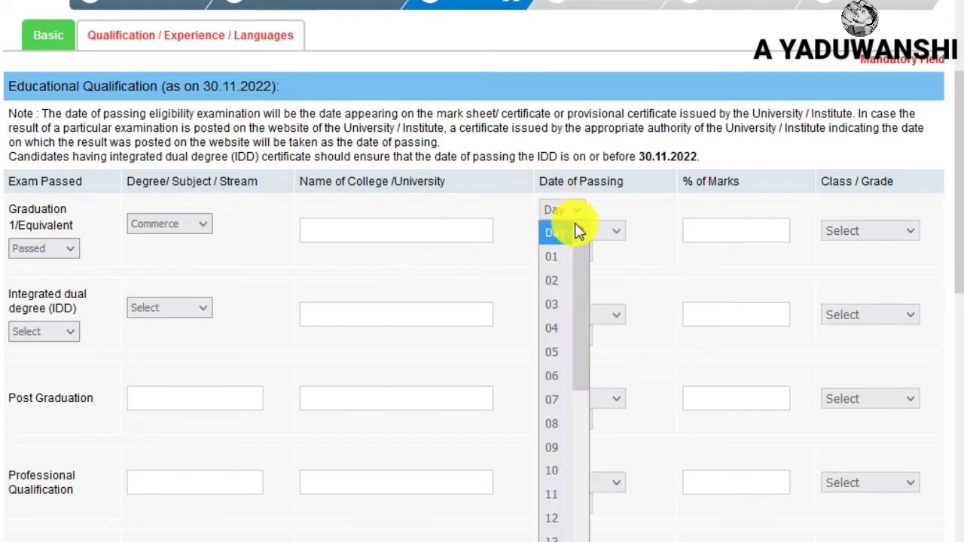
click(565, 254)
click(587, 233)
click(577, 276)
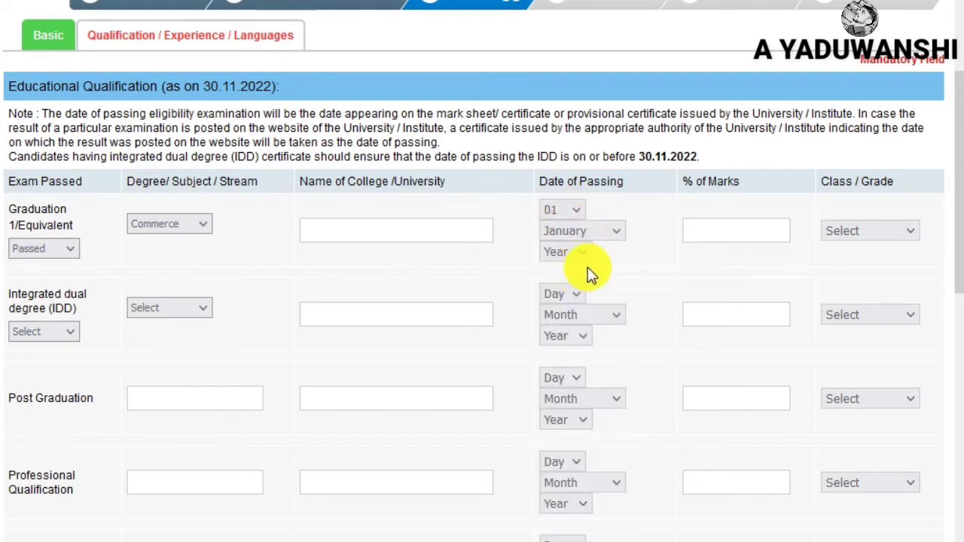
Enter 77.00 as the graduation's percentage of marks and choose First Class as its grade.
click(746, 236)
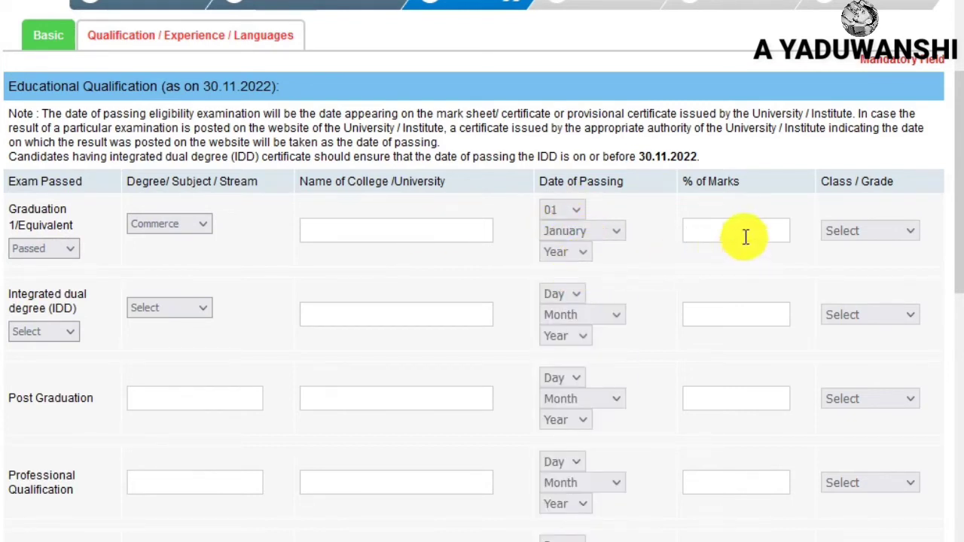
text(77)
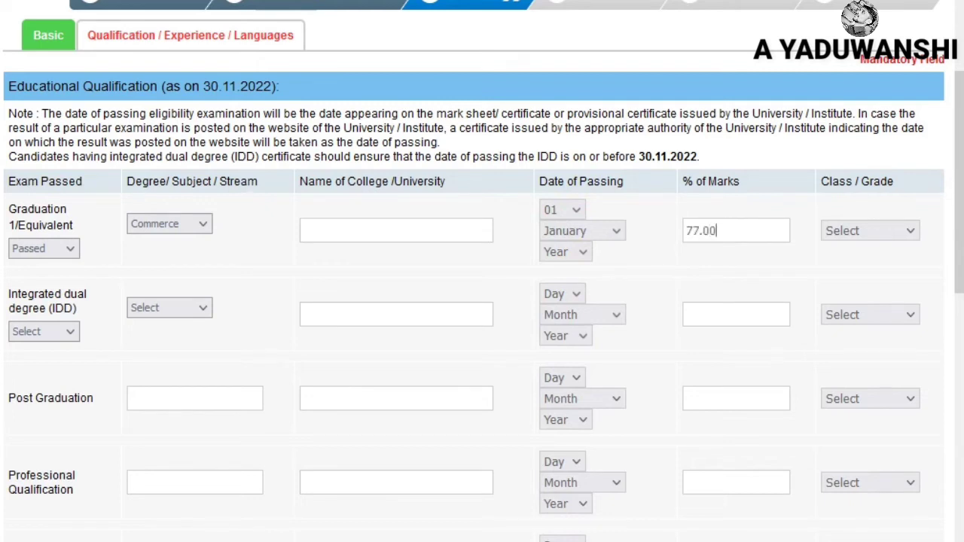
click(886, 233)
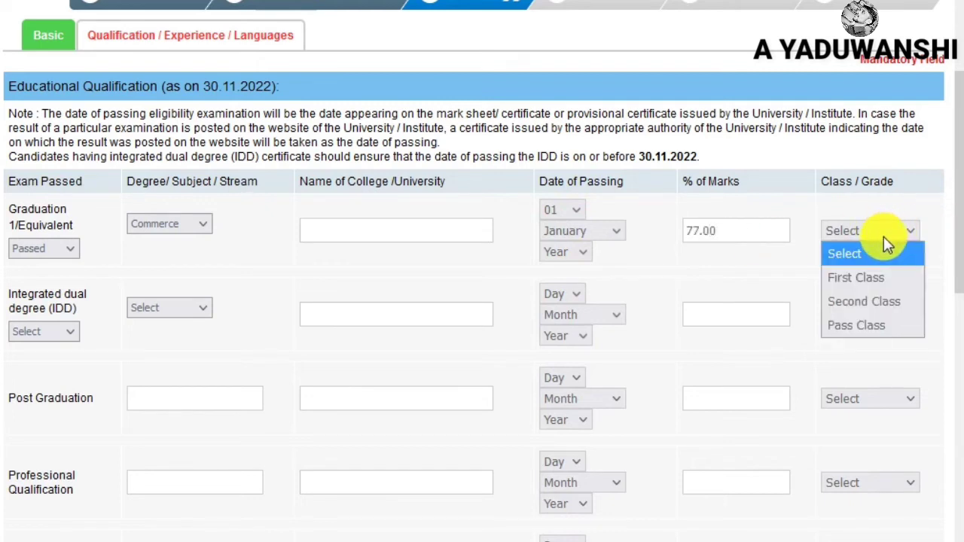
click(858, 276)
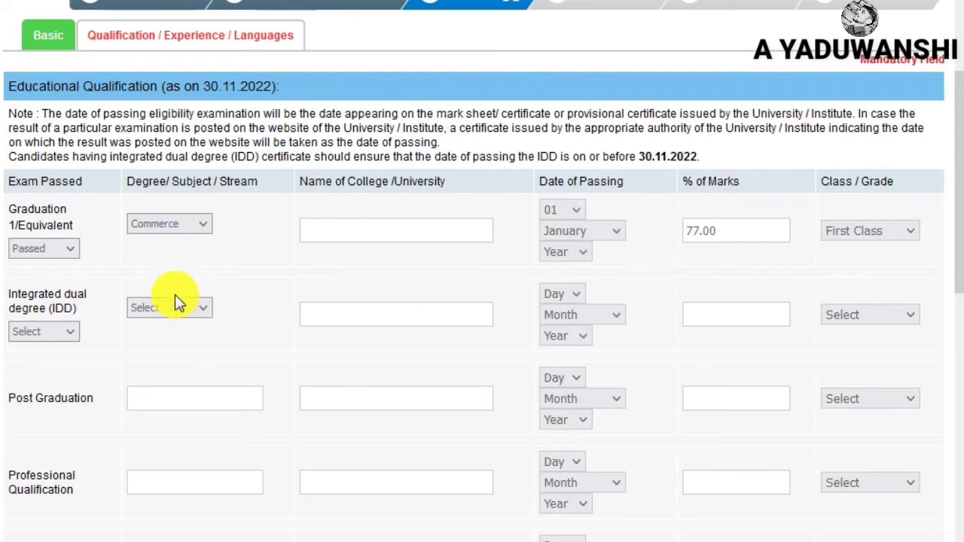
Check the status options for the integrated dual degree and answer No to presently working under Work Experience.
click(54, 332)
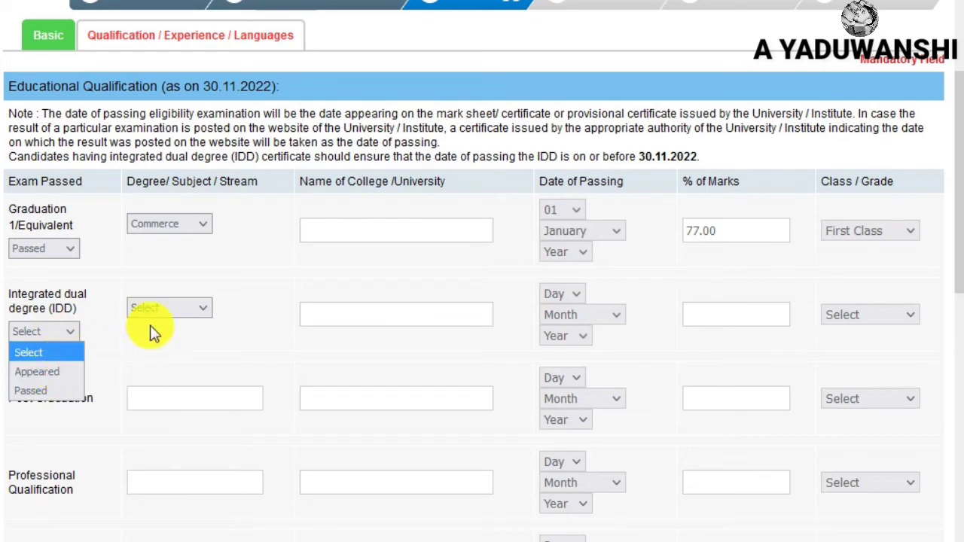
click(109, 347)
scroll(87, 351, down, 1)
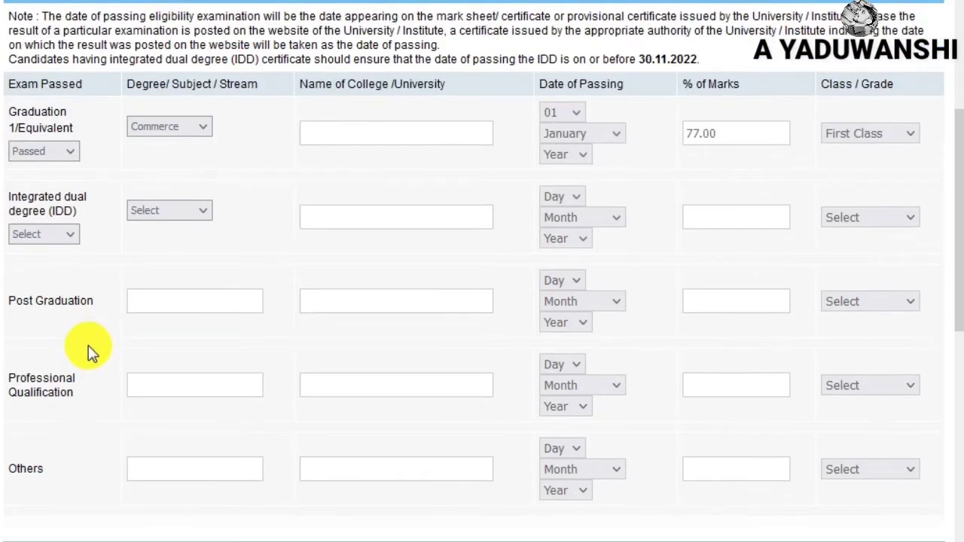
scroll(198, 323, down, 2)
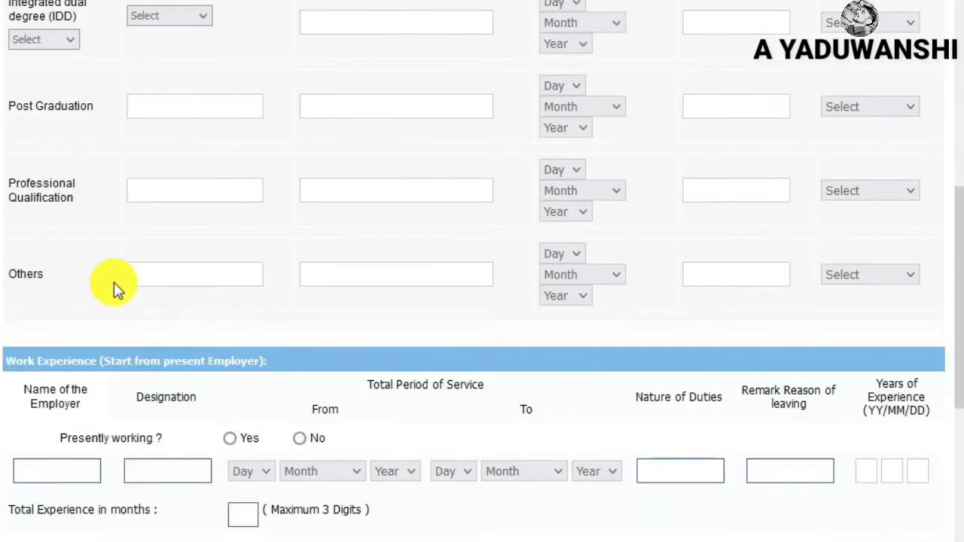
scroll(197, 283, down, 2)
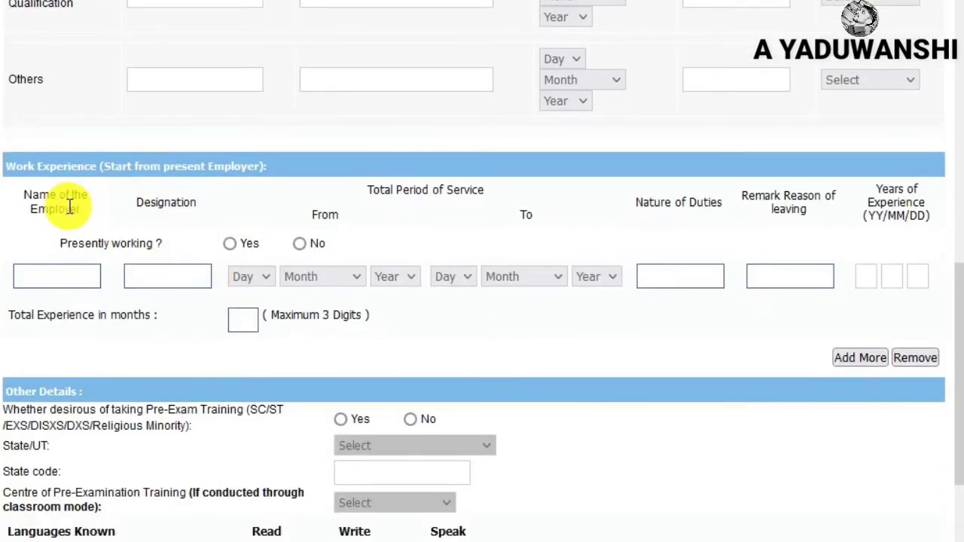
click(232, 244)
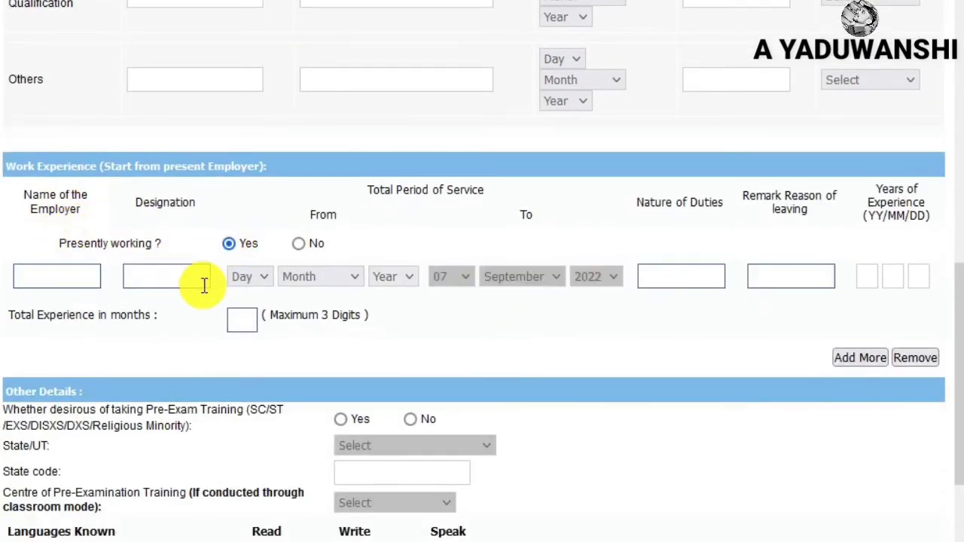
click(300, 243)
Look at the state choices offered for pre-exam training and answer No to wanting the training.
scroll(305, 248, down, 2)
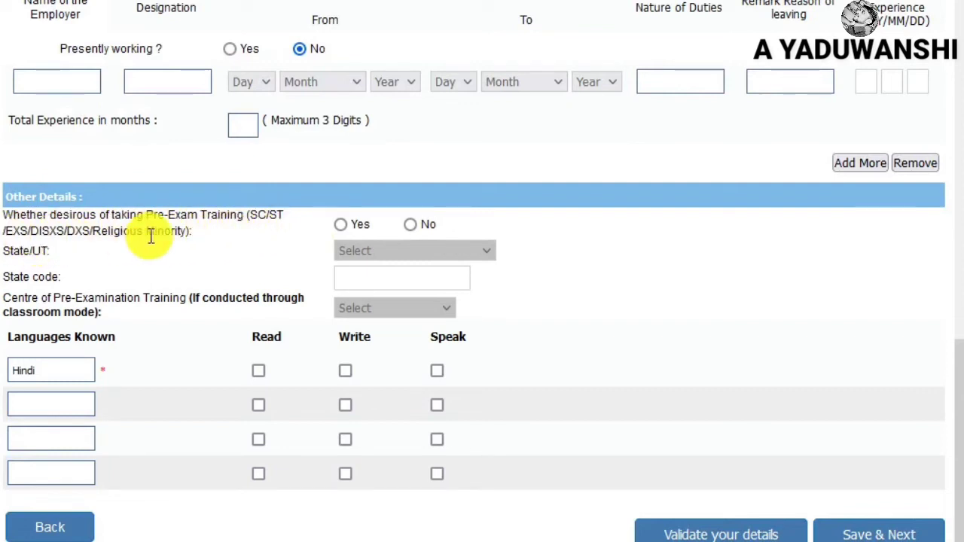
click(341, 225)
click(360, 251)
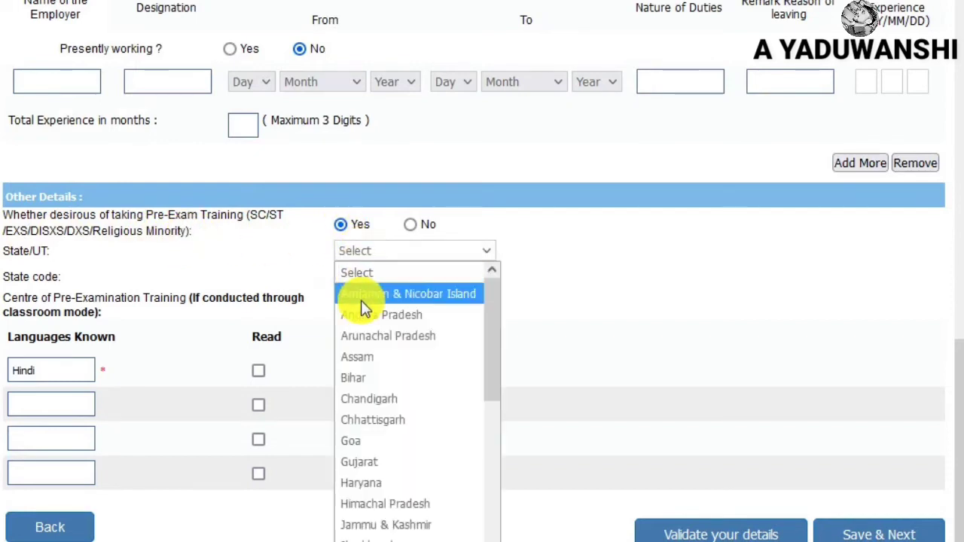
click(241, 237)
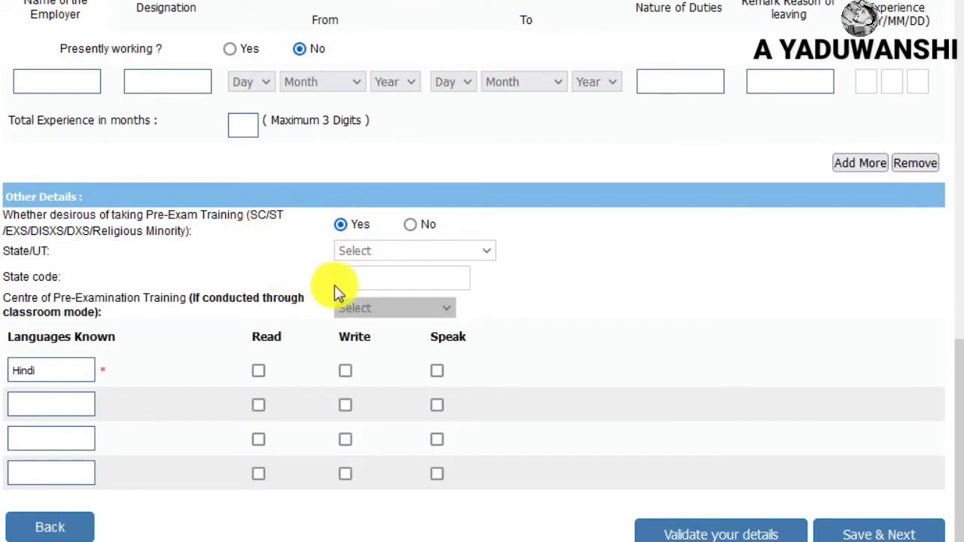
click(411, 224)
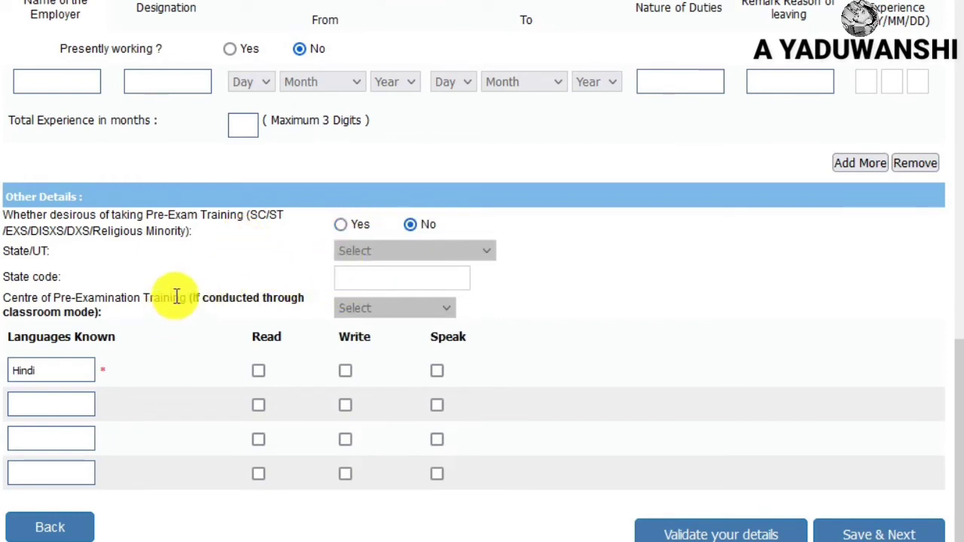
Mark Hindi as a language known for read, write and speak, and save the section to proceed to the preview.
scroll(175, 288, down, 1)
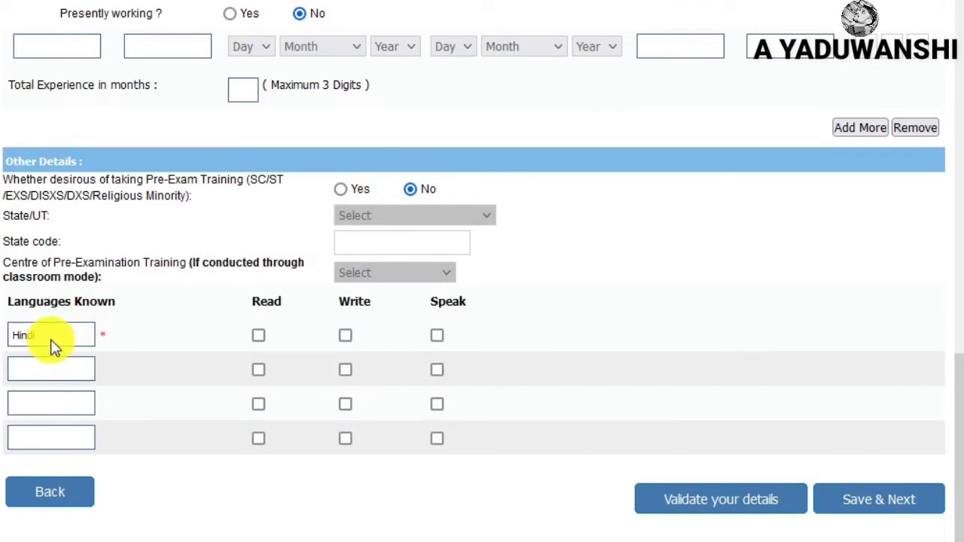
click(267, 338)
click(343, 339)
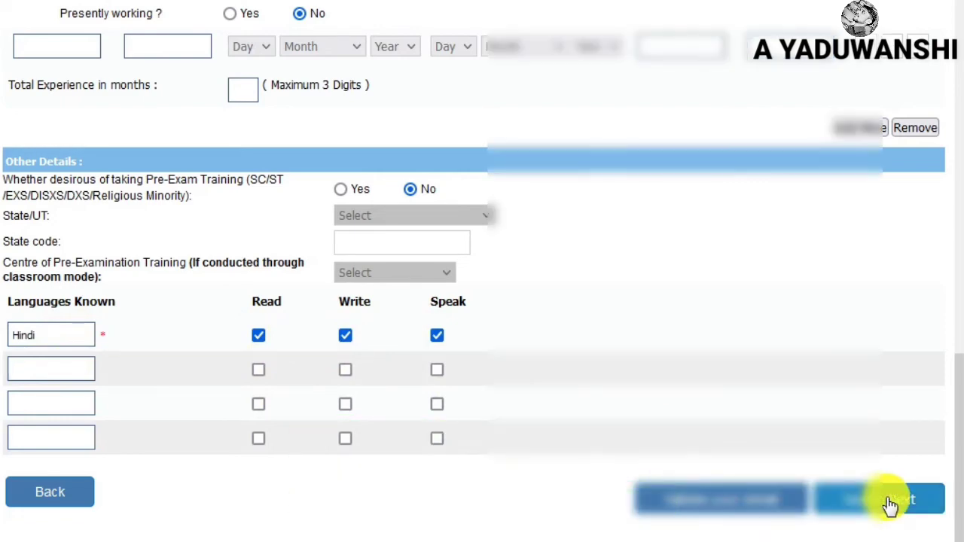
click(890, 506)
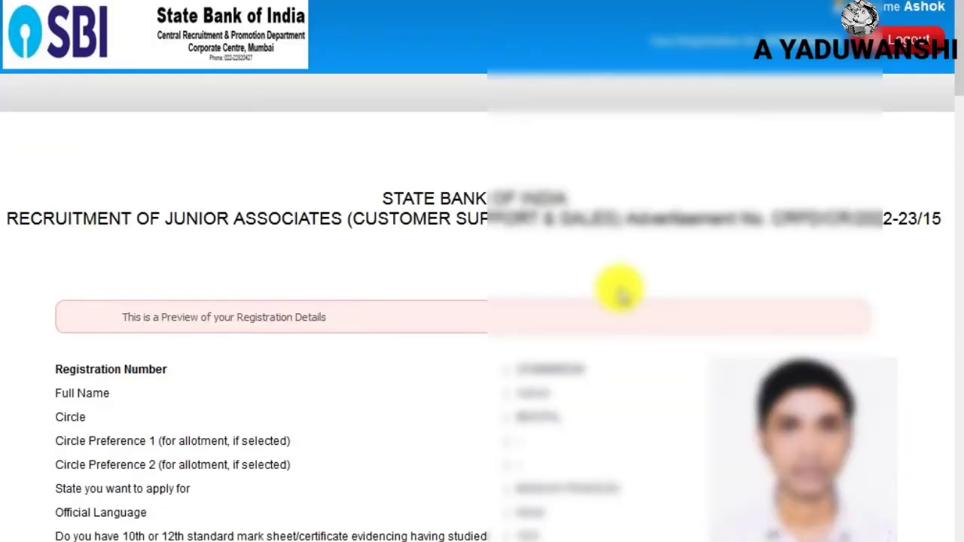
Review the registration preview, agree to the declaration and confirm that the name in the form exactly matches the ID proof.
scroll(561, 277, down, 3)
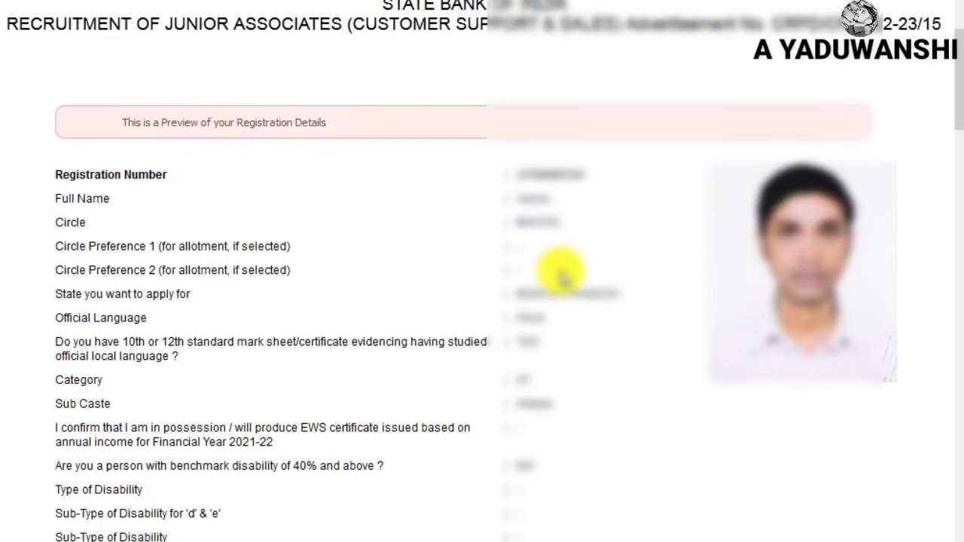
scroll(561, 277, down, 15)
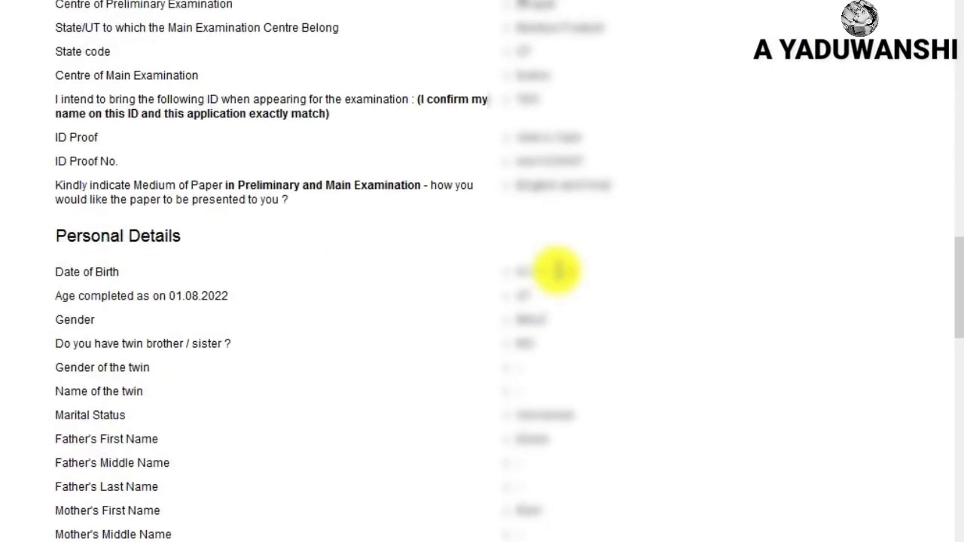
scroll(557, 271, down, 20)
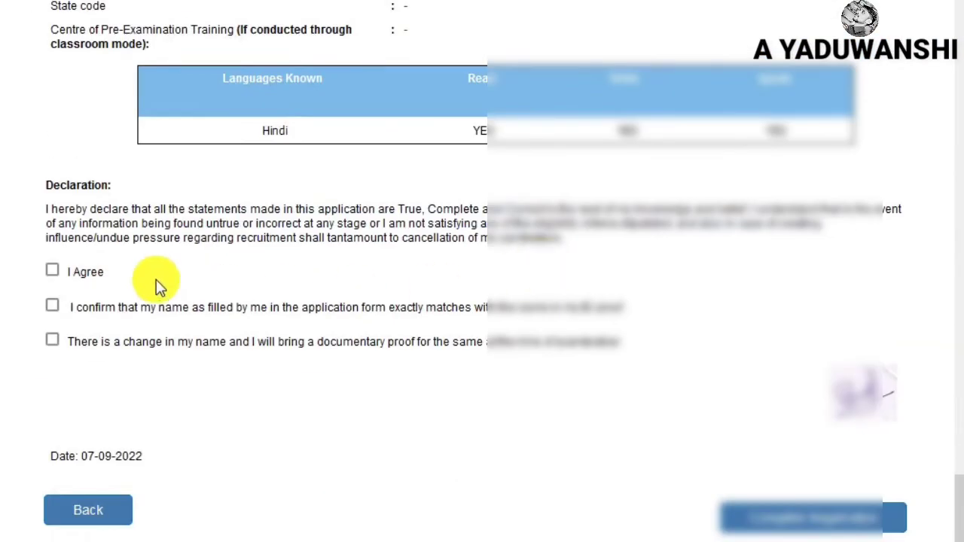
click(52, 270)
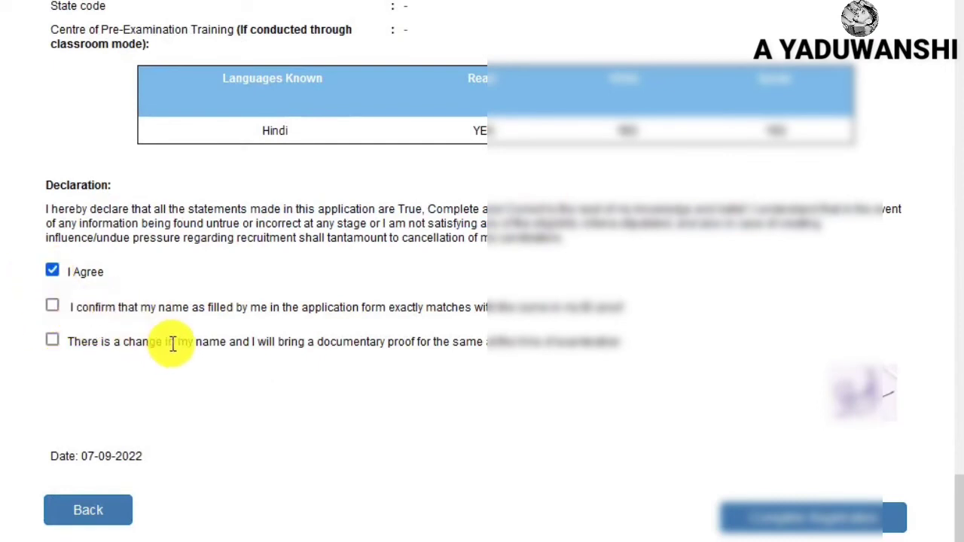
click(53, 308)
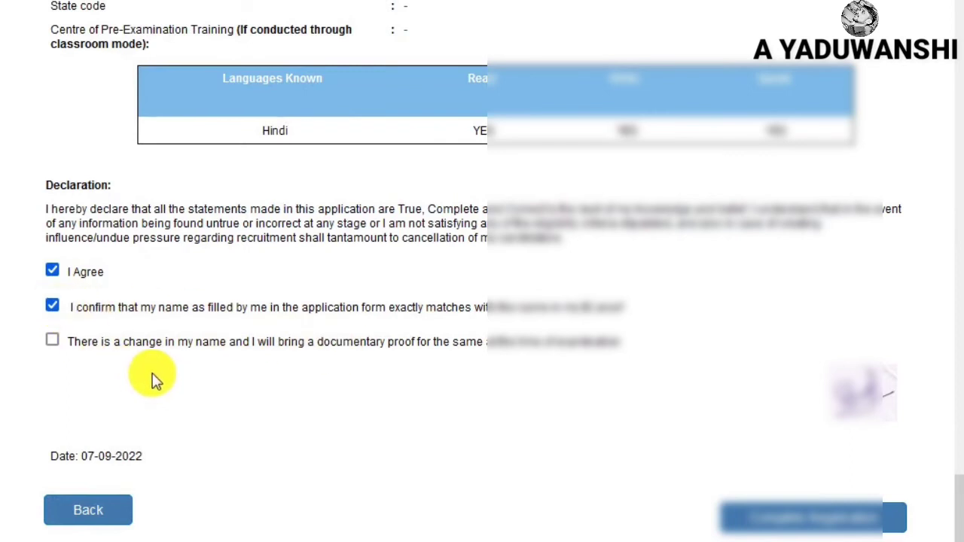
click(53, 306)
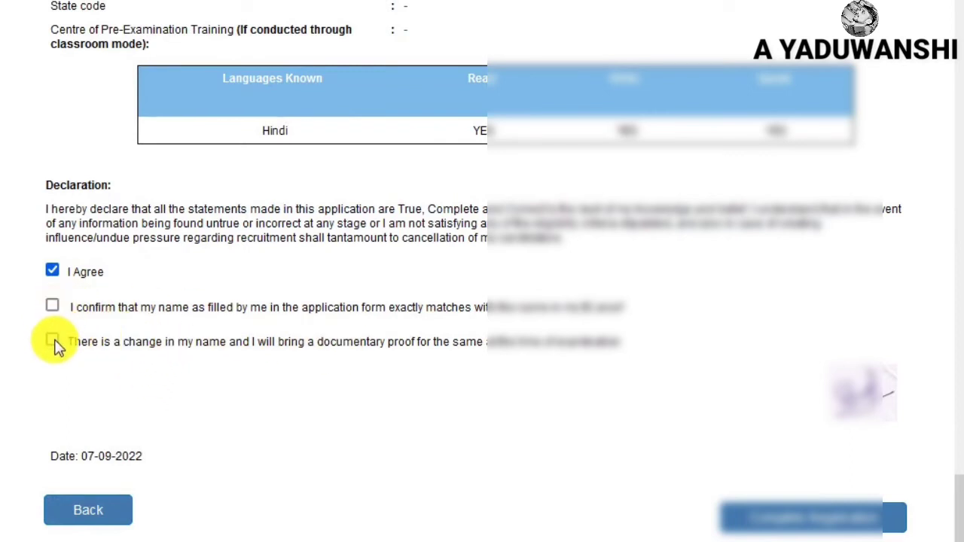
click(55, 343)
click(52, 305)
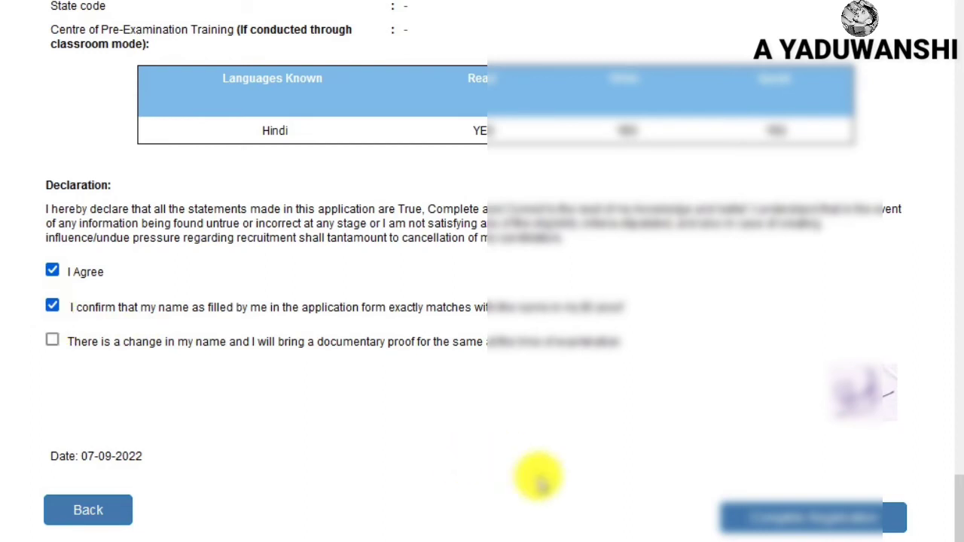
Complete the registration and accept both confirmation prompts to proceed to the document uploads.
click(828, 513)
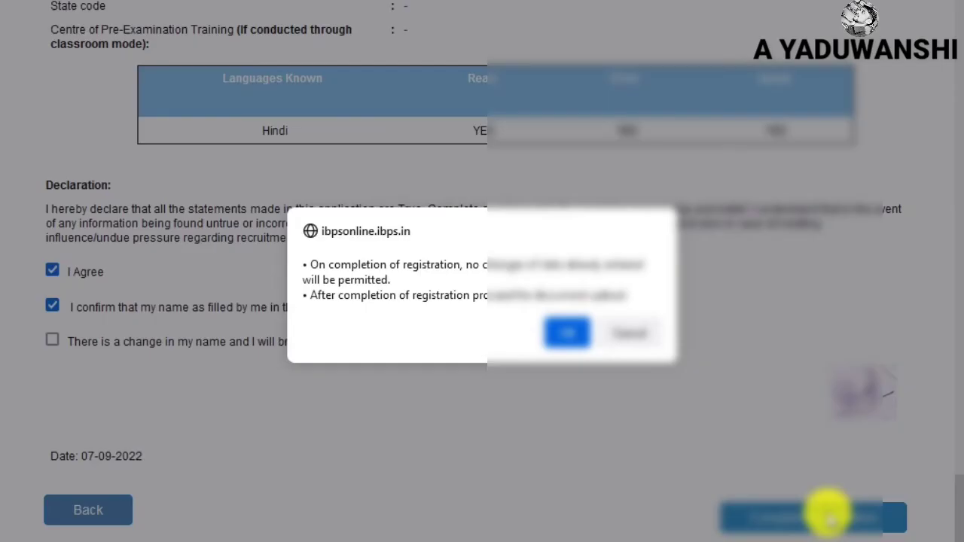
click(571, 335)
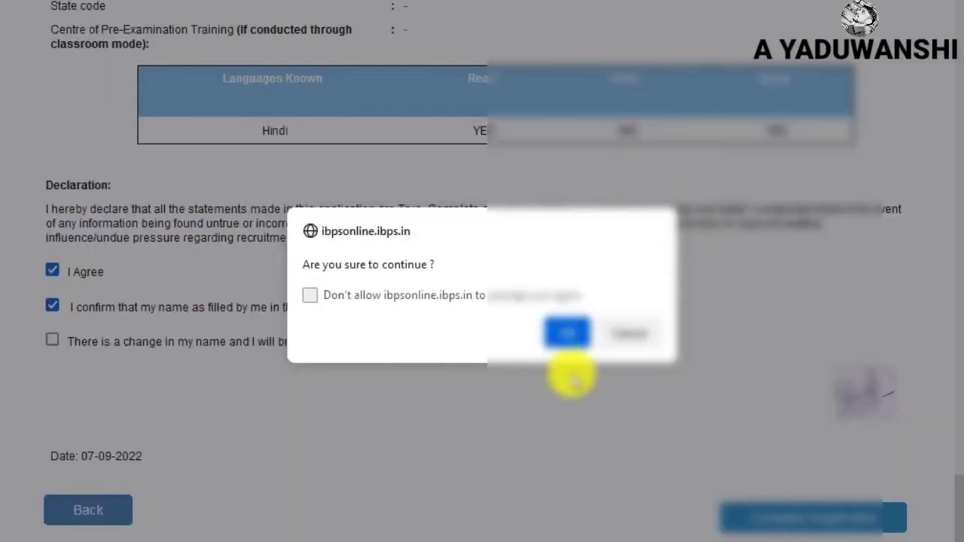
click(567, 337)
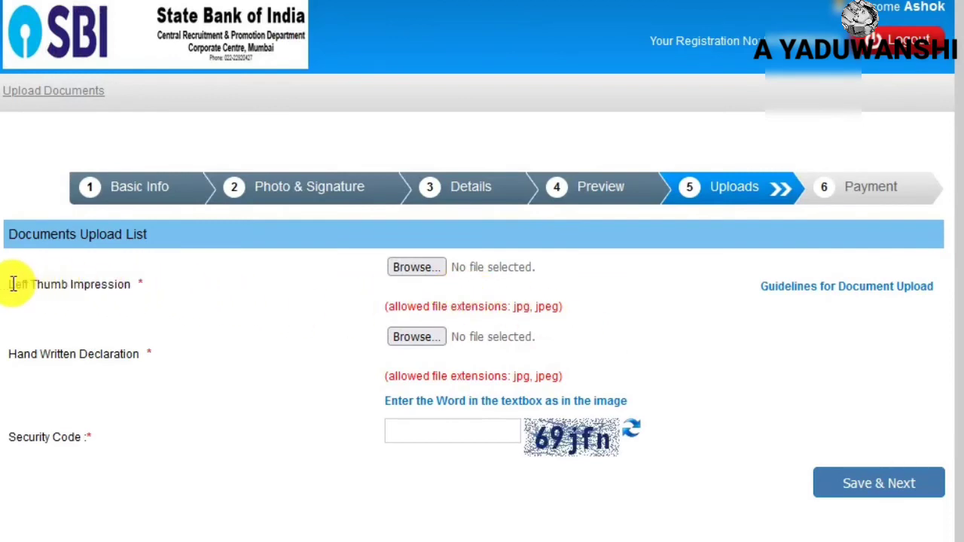
Examine the Left Thumb Impression and Hand Written Declaration entries in the Documents Upload List.
drag(13, 284, 222, 292)
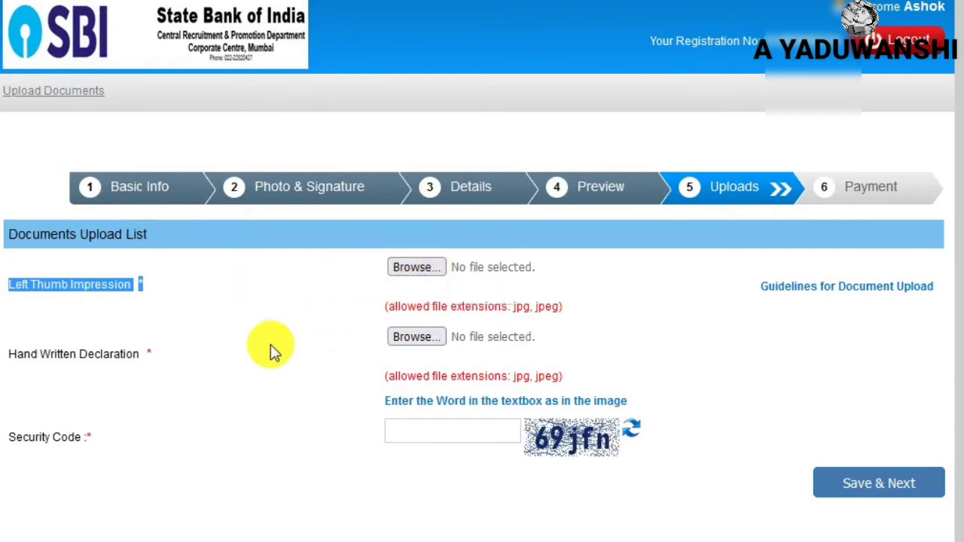
click(46, 353)
drag(47, 353, 209, 355)
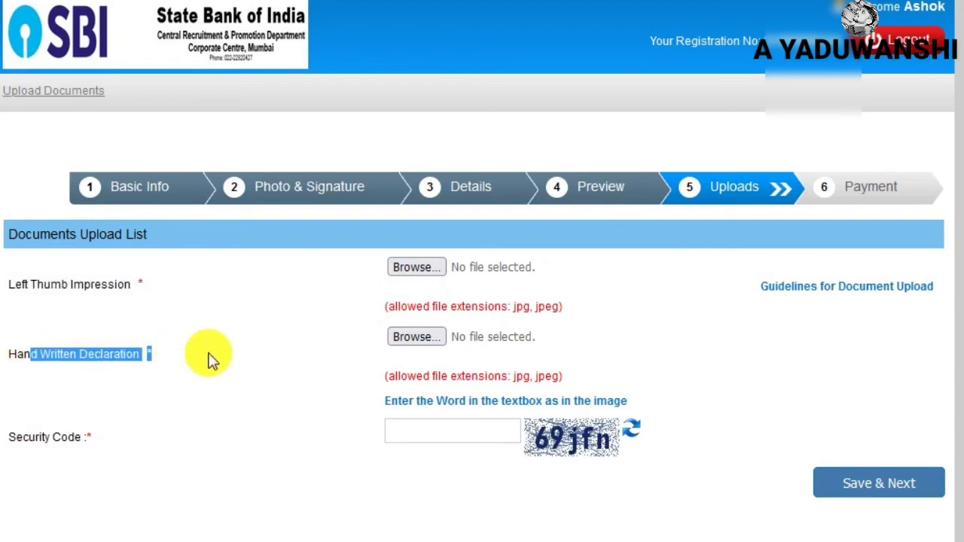